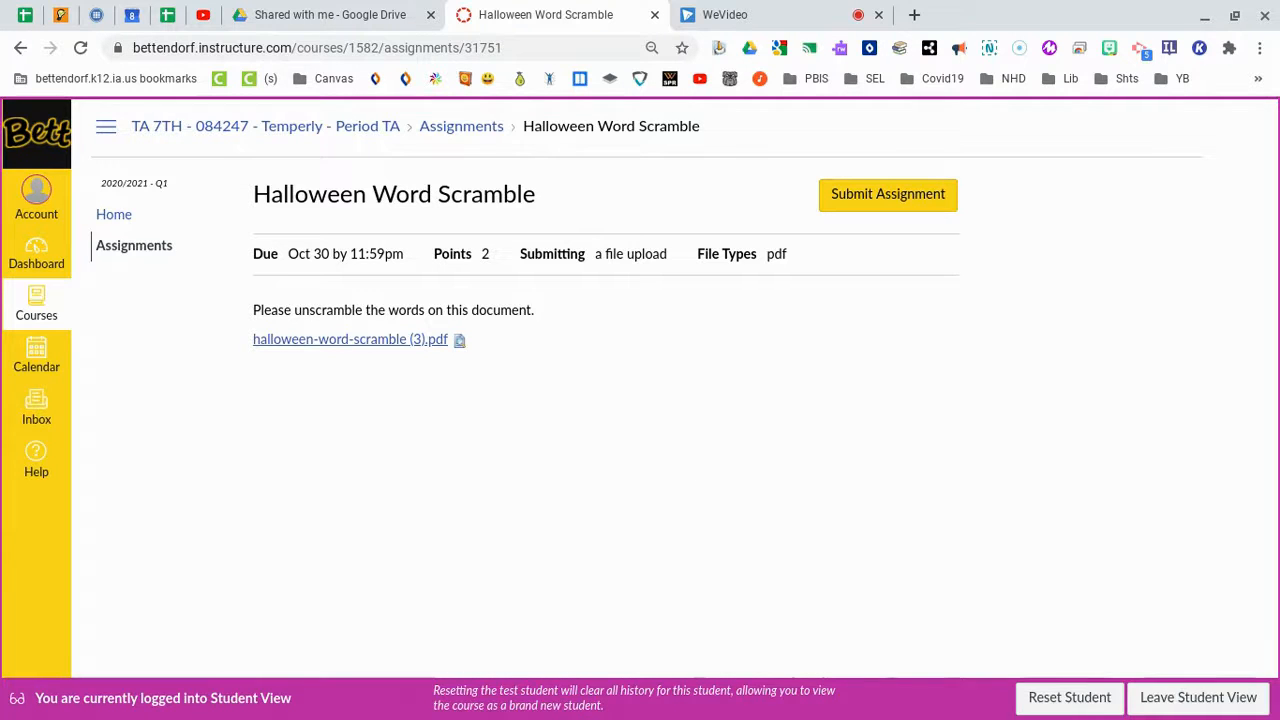
# Download the linked halloween-word-scramble (3).pdf into the Downloads folder as halloween-word-scramble (3) (1).pdf and dismiss the download notification.
pyautogui.click(326, 342)
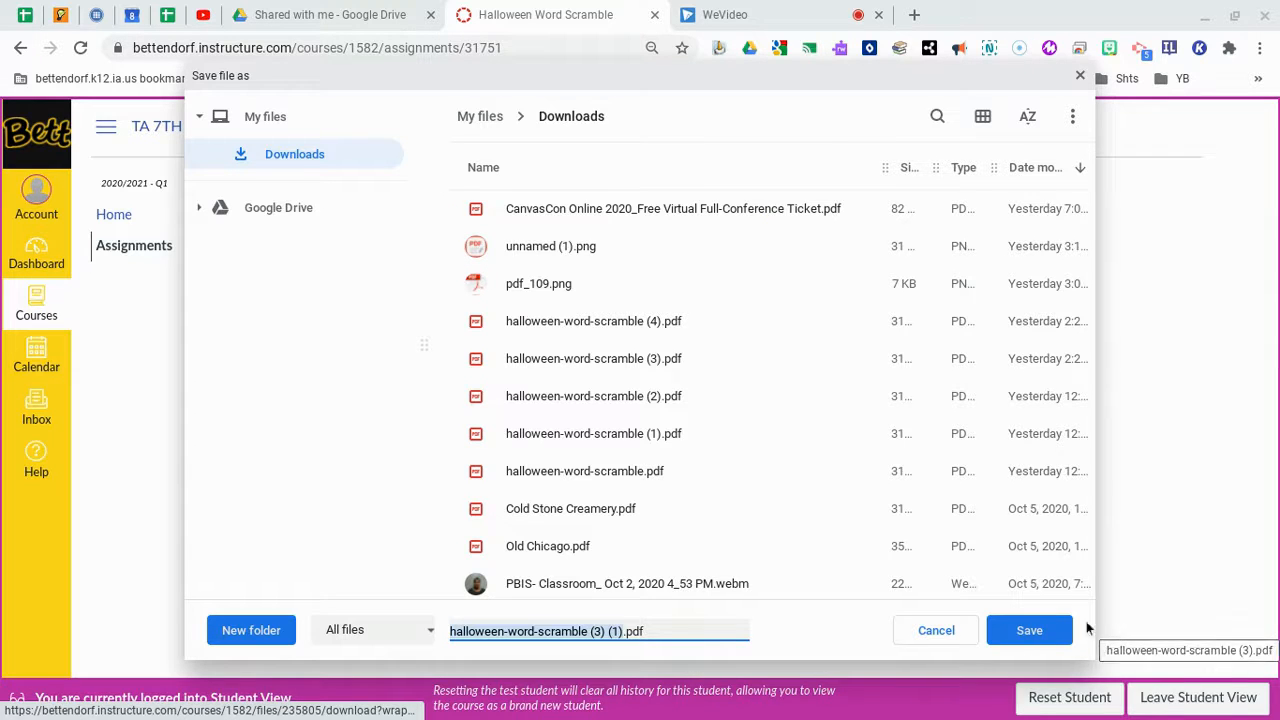
pyautogui.click(1048, 632)
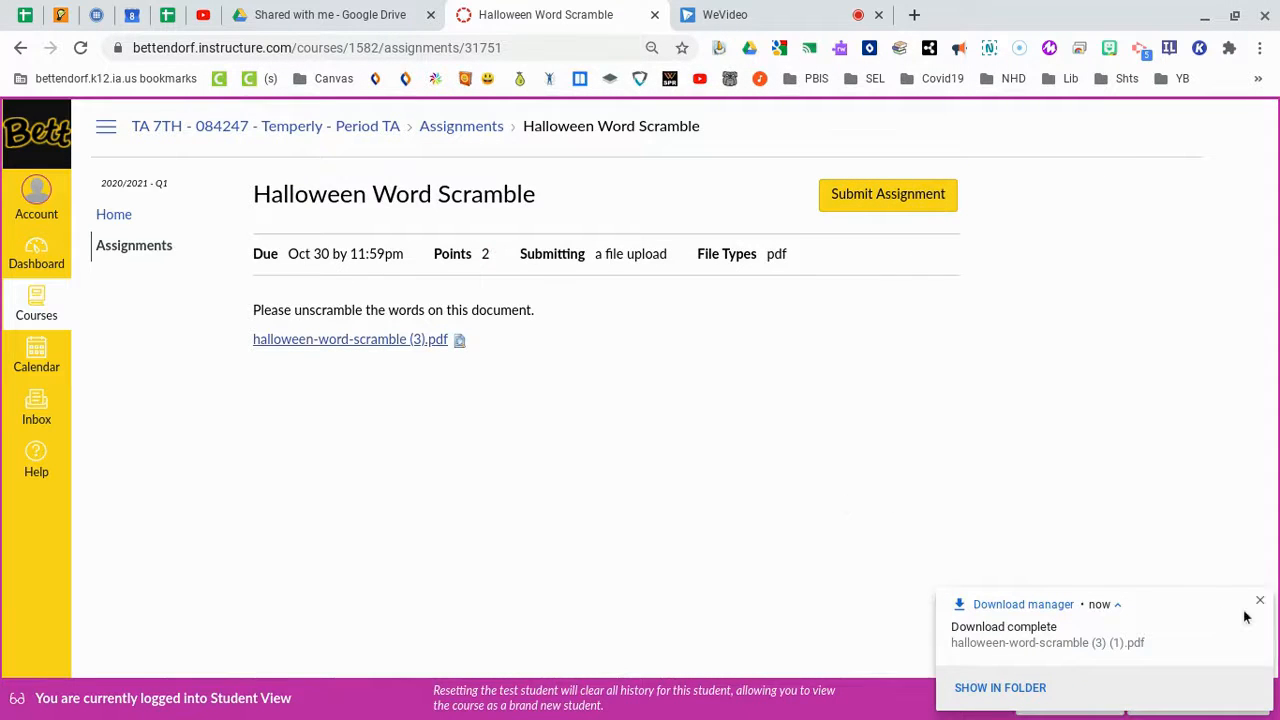
pyautogui.click(1263, 603)
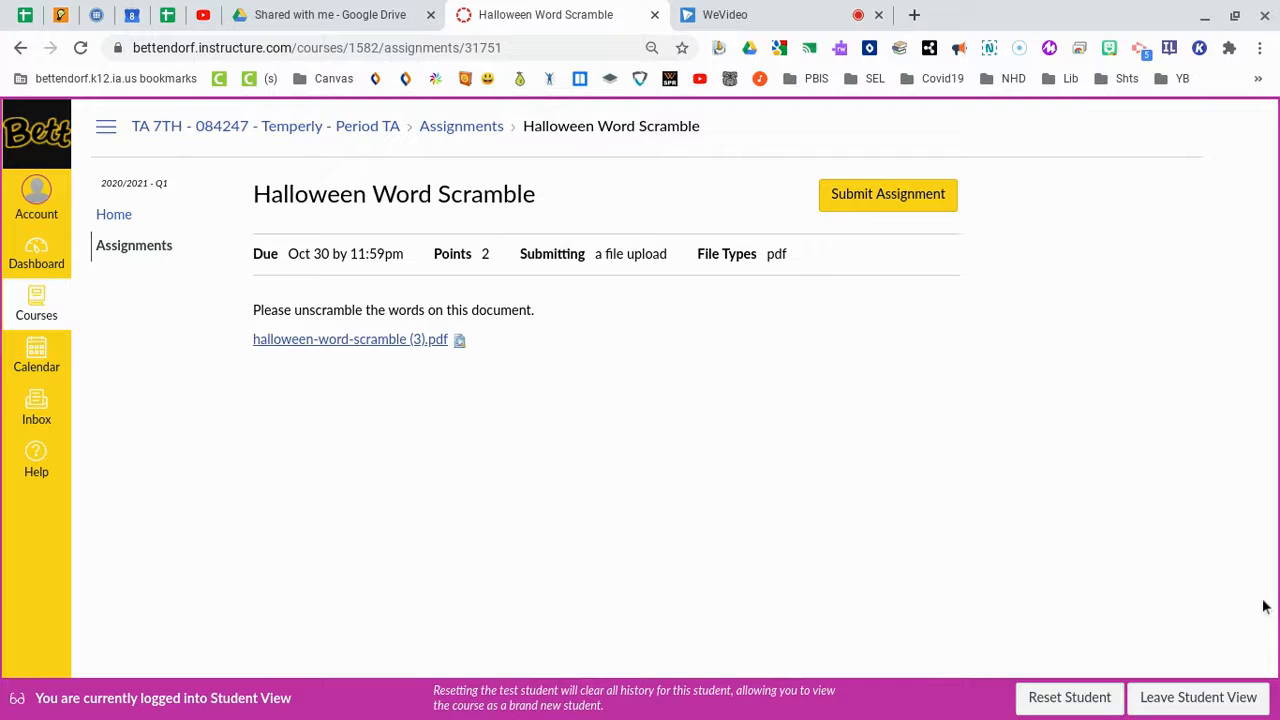
# Submit the downloaded halloween-word-scramble (3) (1).pdf from the recent files as the file upload for the Halloween Word Scramble assignment.
pyautogui.click(888, 200)
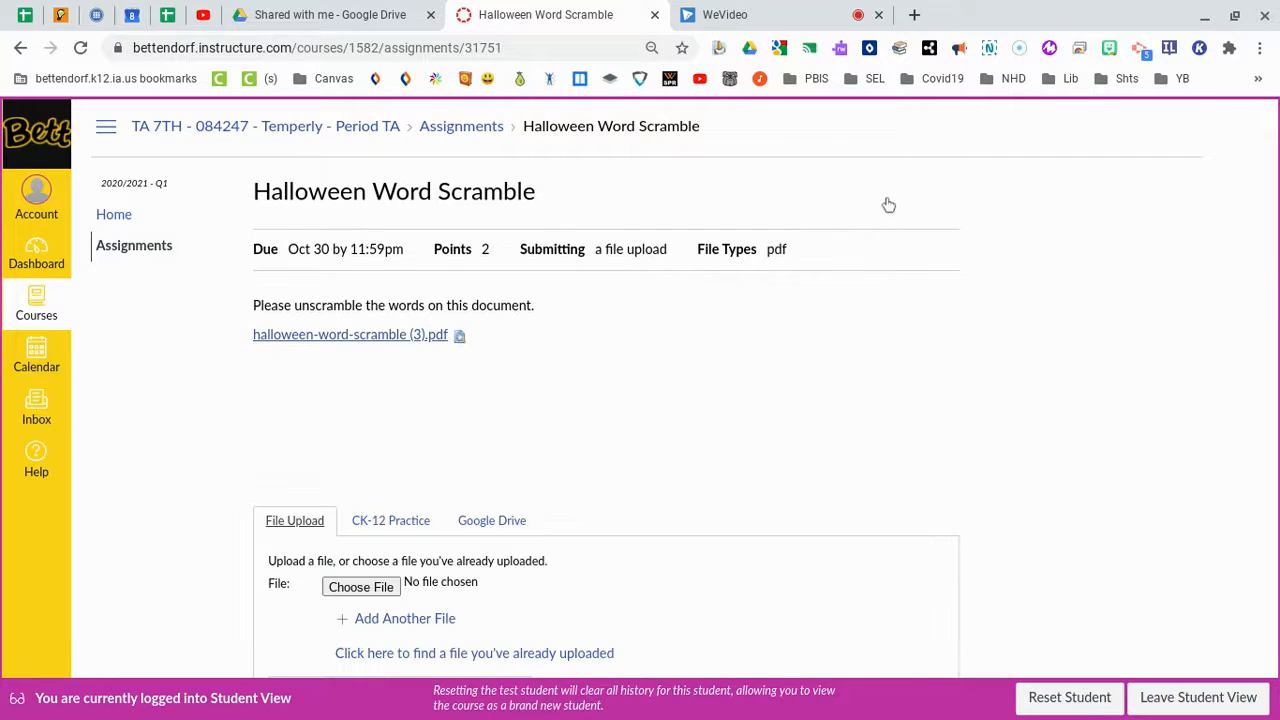
pyautogui.scroll(-2, 829, 409)
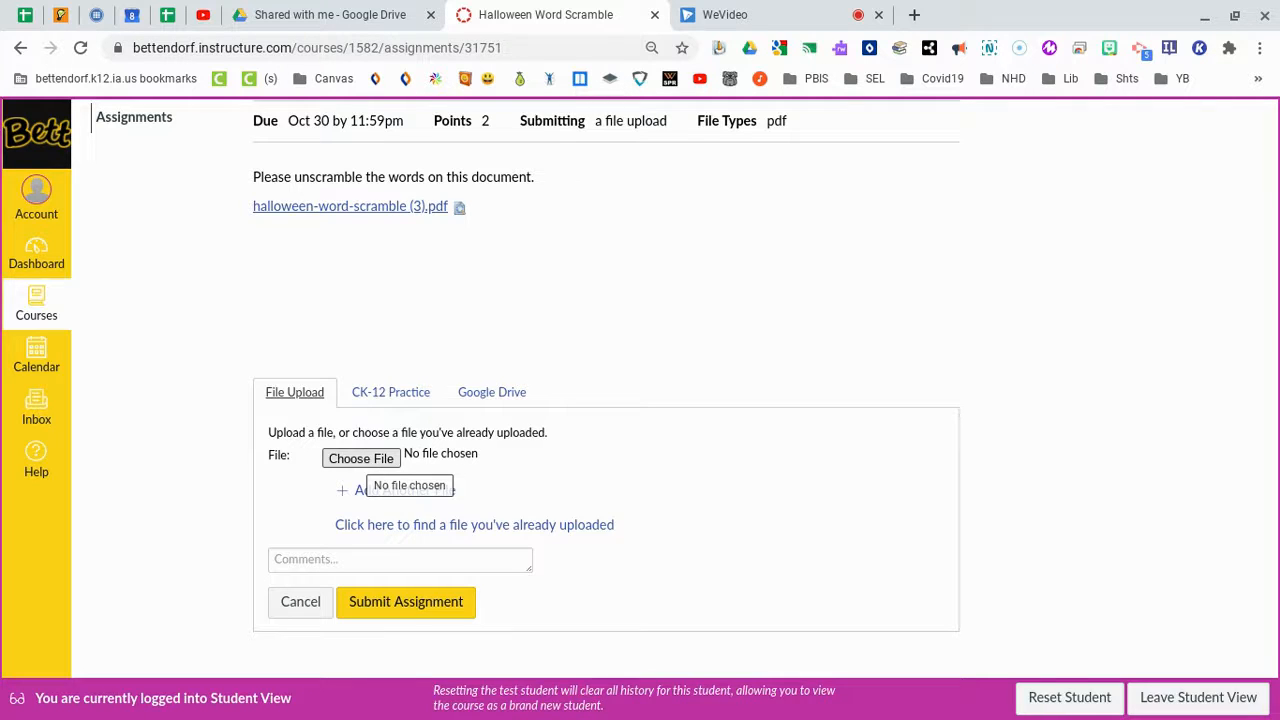
pyautogui.click(361, 461)
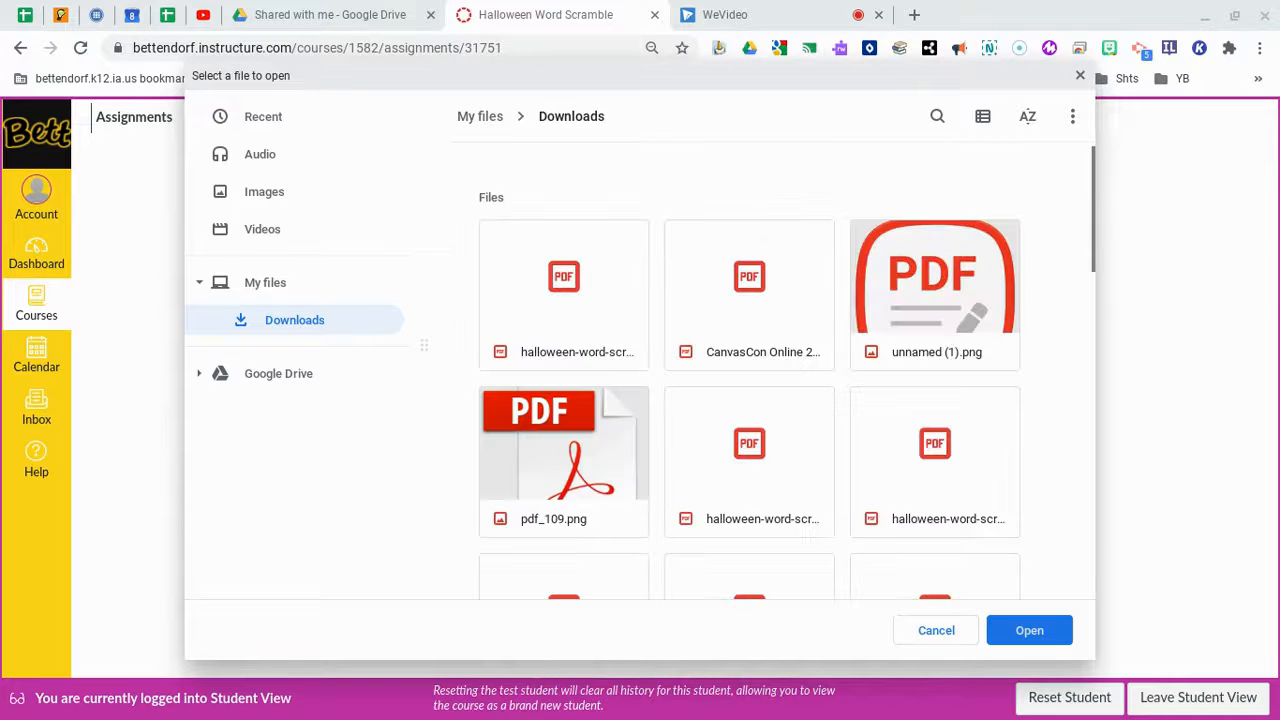
pyautogui.click(266, 122)
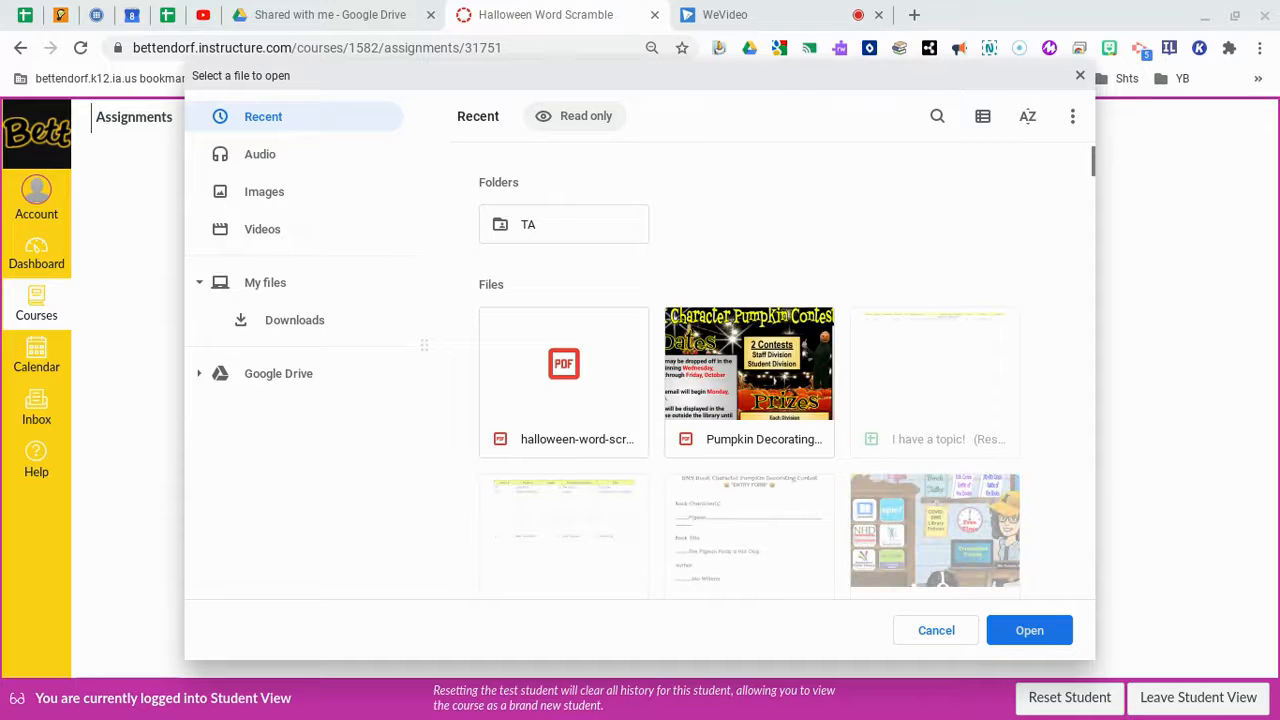
pyautogui.doubleClick(591, 378)
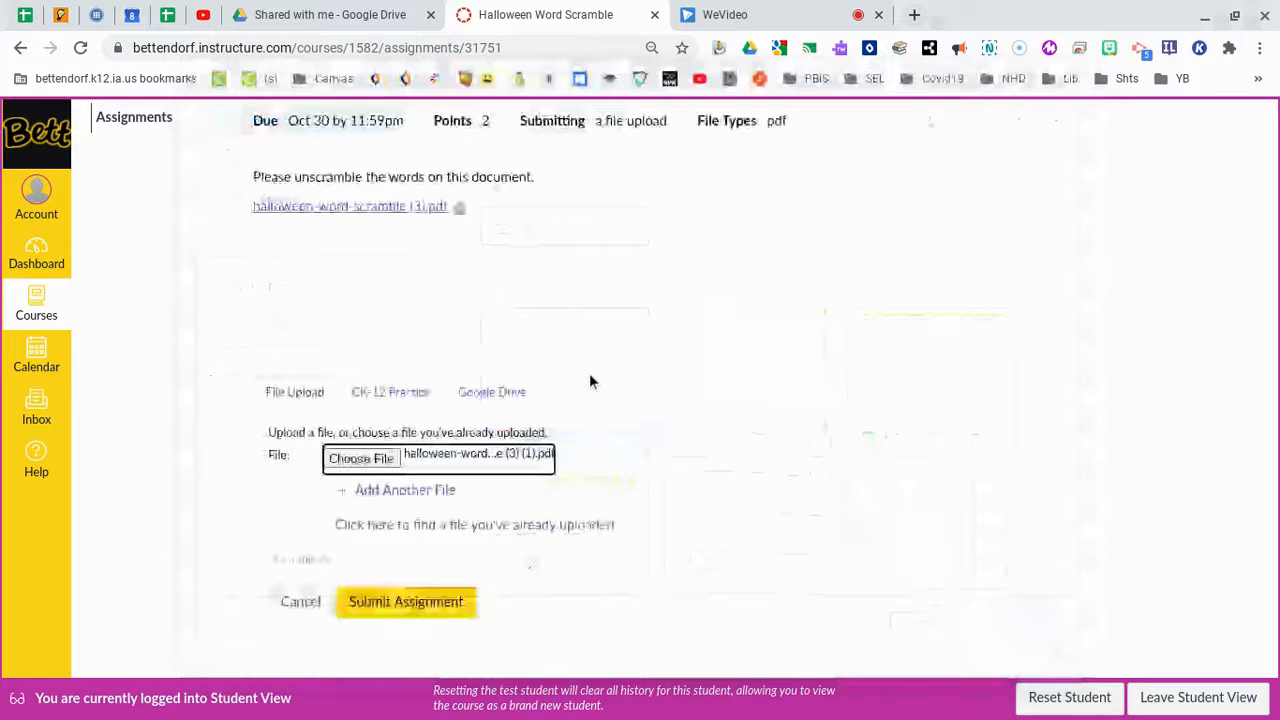
pyautogui.click(445, 613)
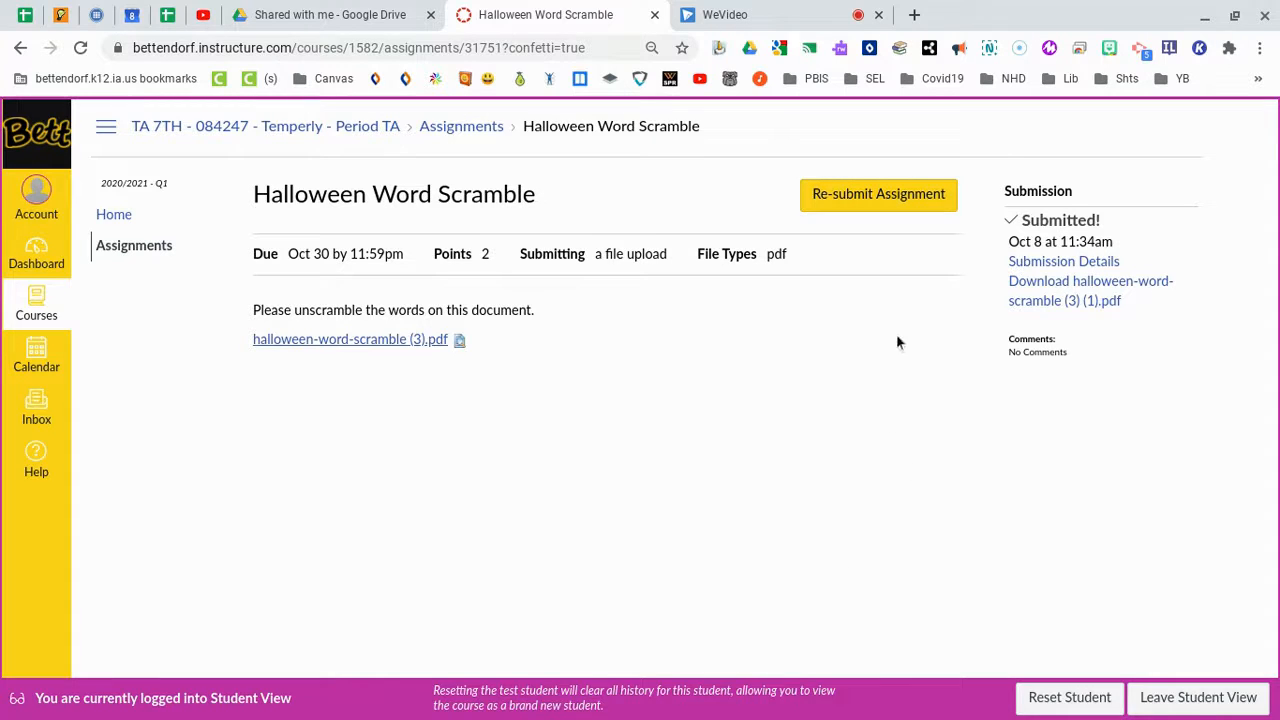
# Open the submitted PDF's feedback view from the submission details, expand it to full screen and enlarge the page one level.
pyautogui.click(1057, 264)
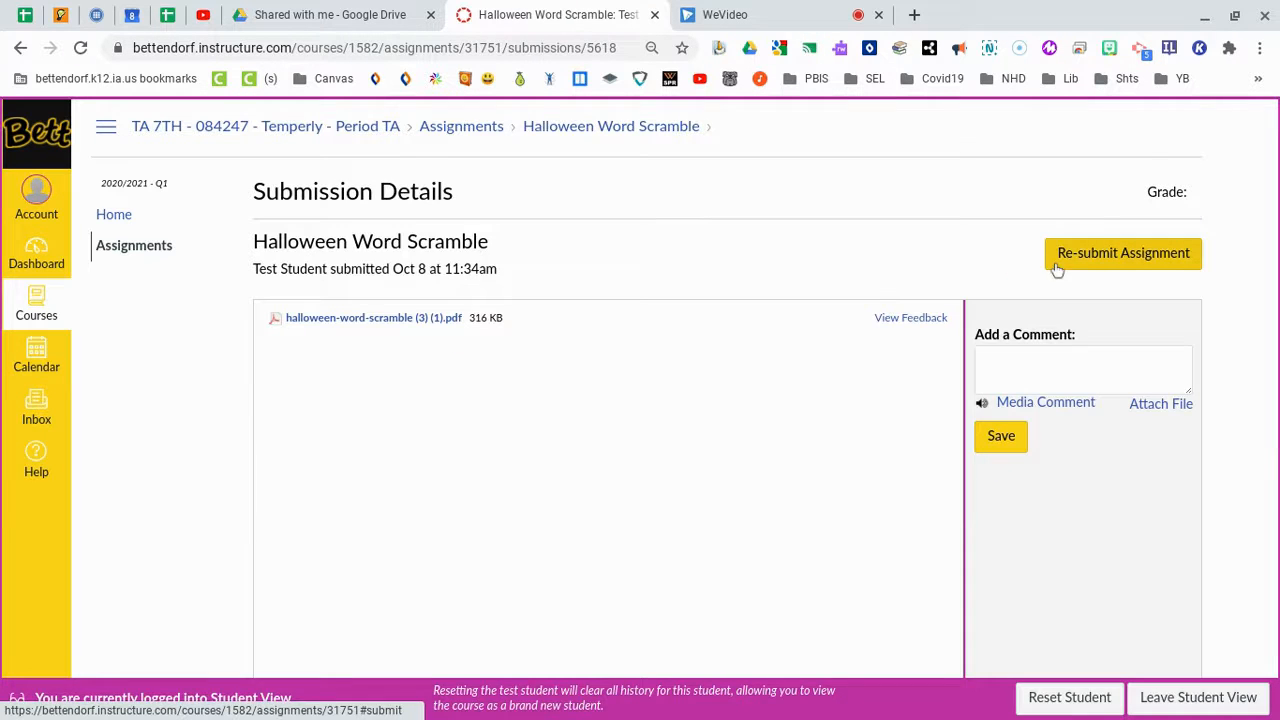
pyautogui.click(926, 318)
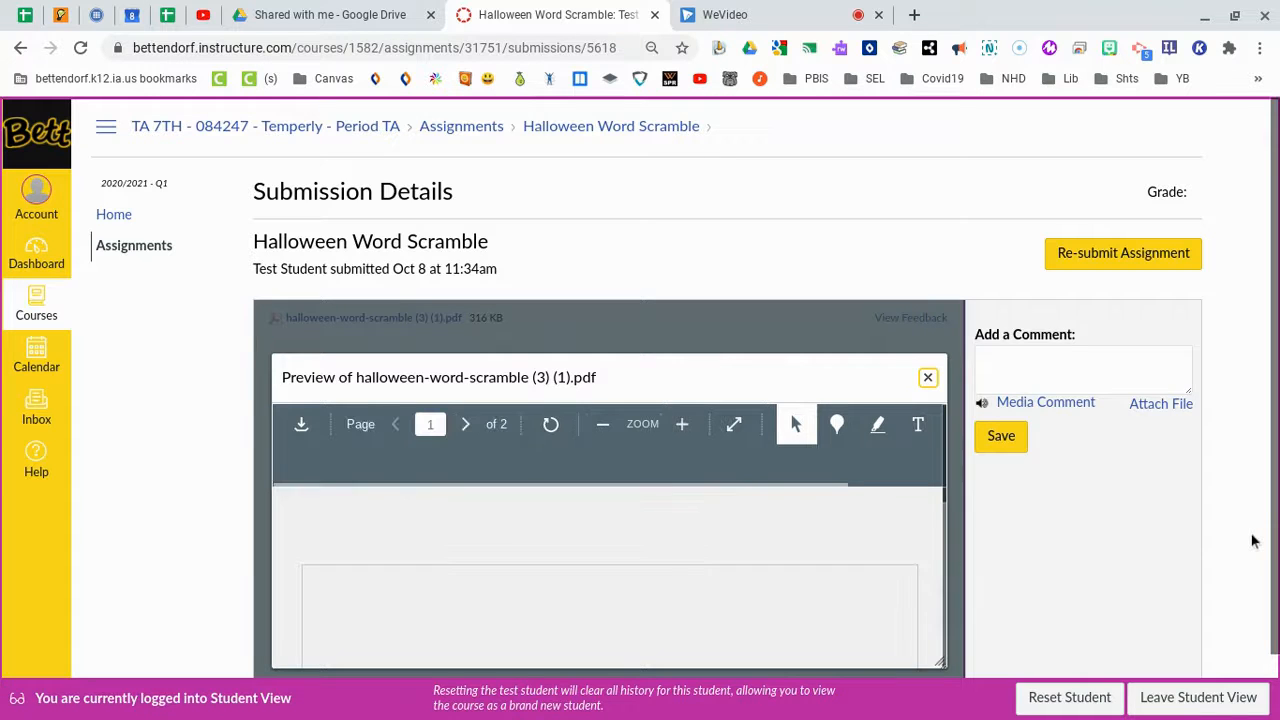
pyautogui.scroll(-1, 1252, 535)
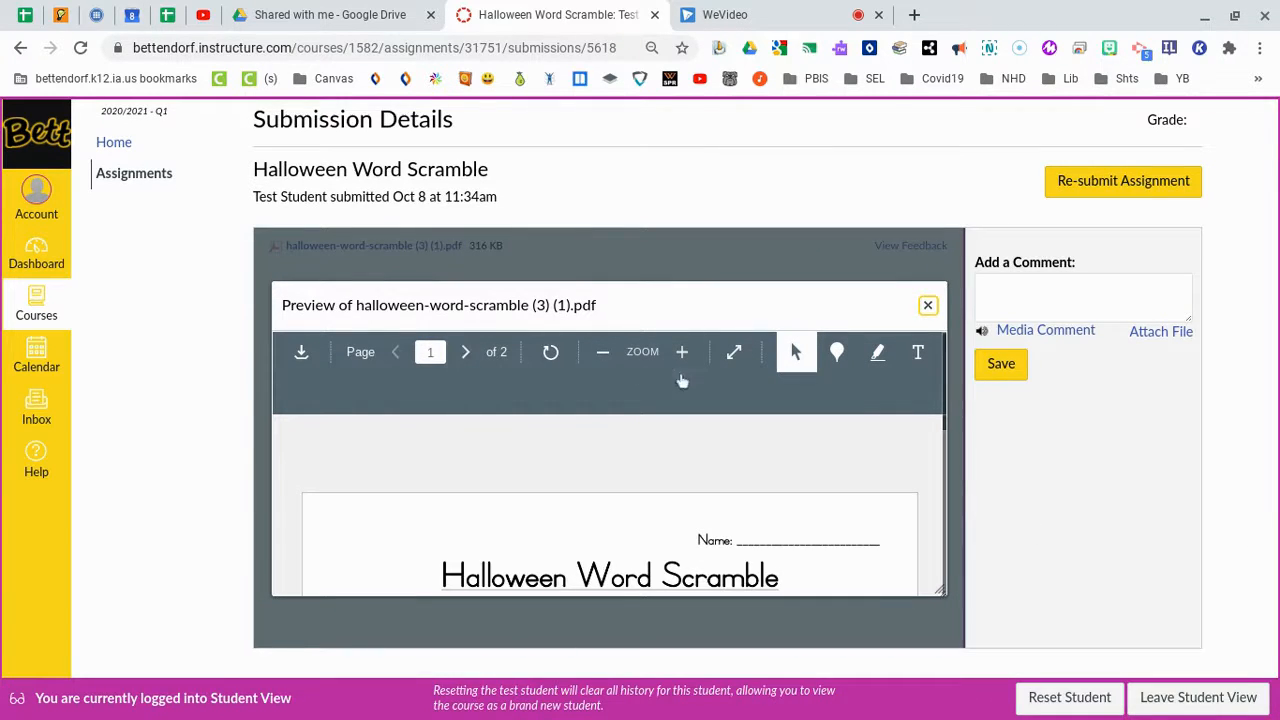
pyautogui.click(735, 356)
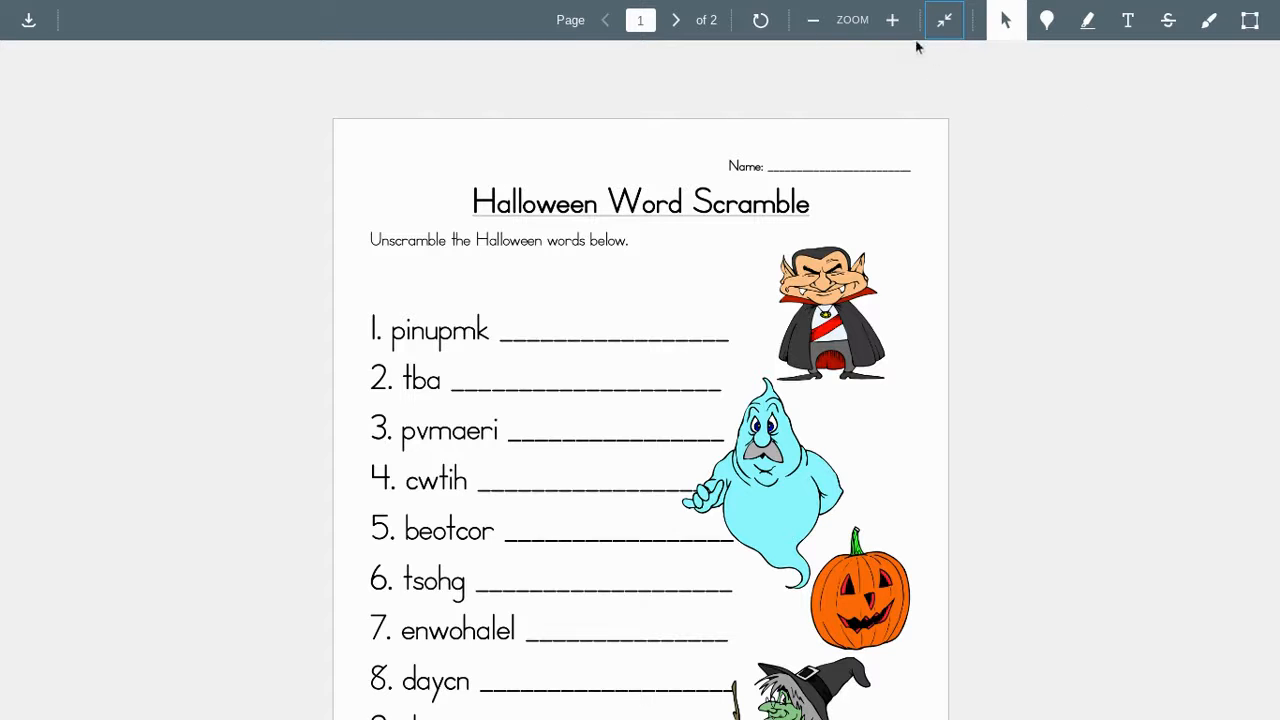
pyautogui.click(893, 20)
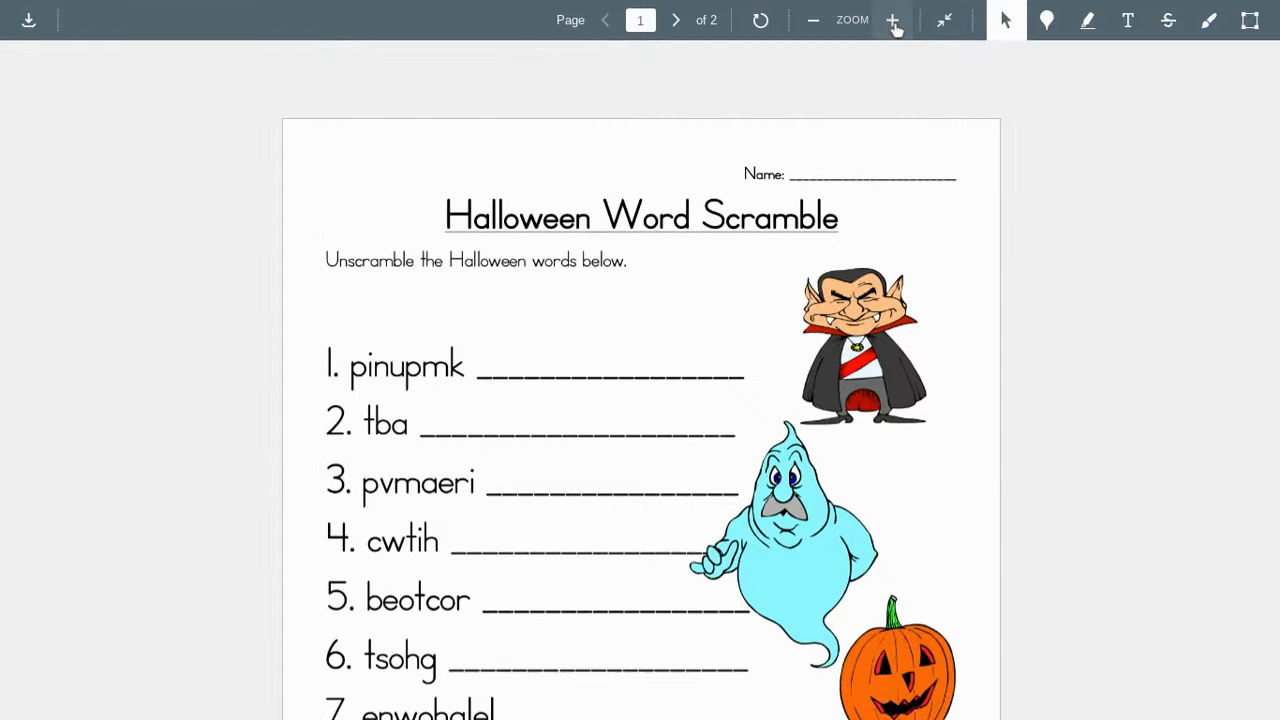
pyautogui.scroll(-2, 1090, 271)
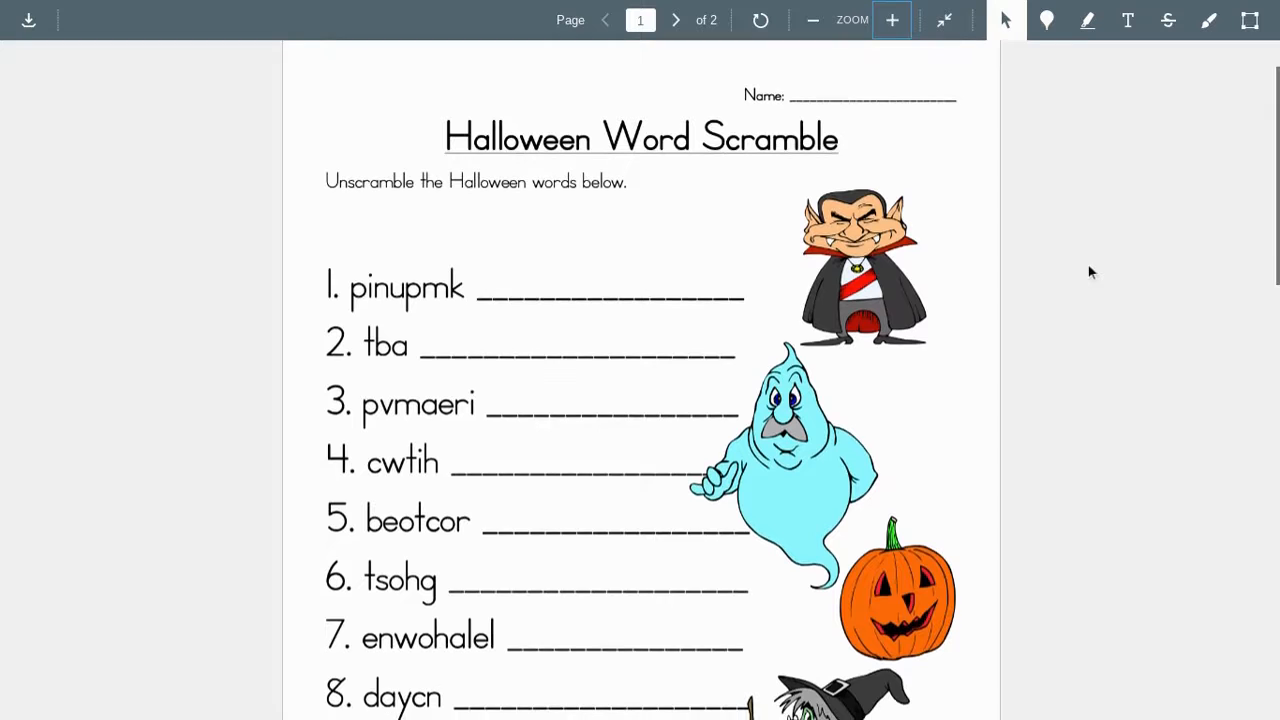
# Add a purple point annotation above the first answer line with the comment "This is my comment".
pyautogui.click(1047, 22)
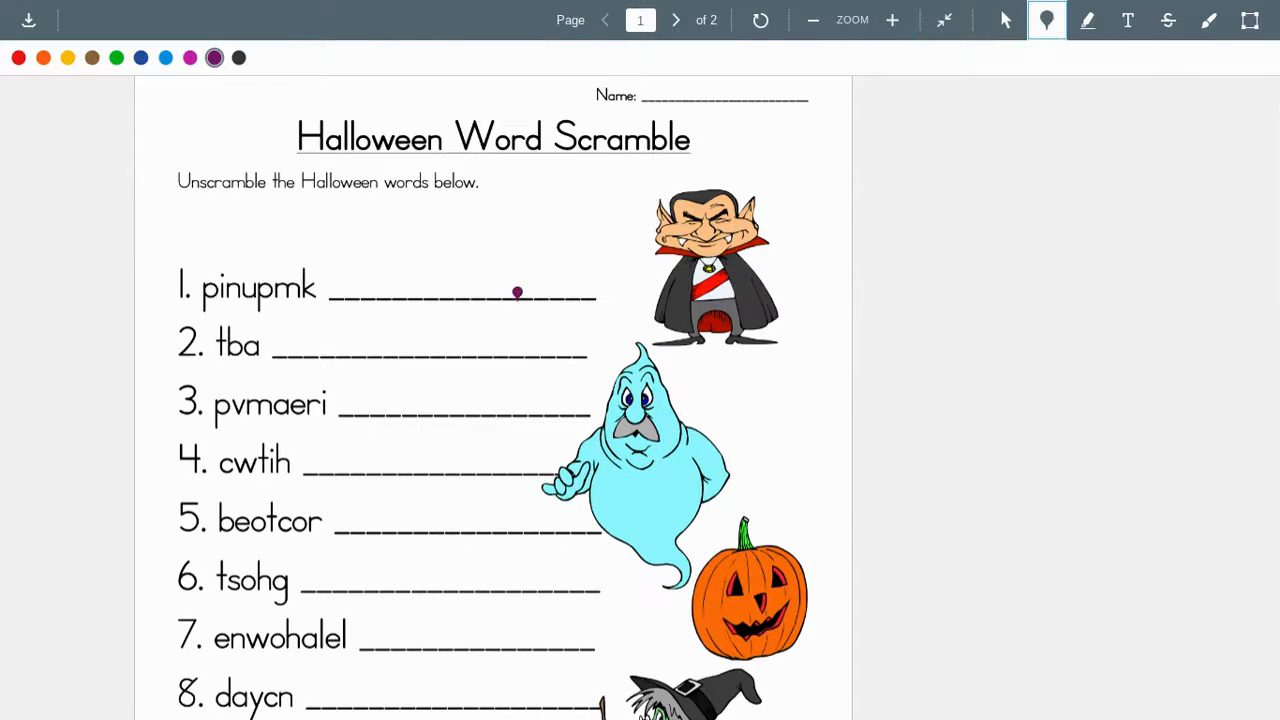
pyautogui.click(547, 263)
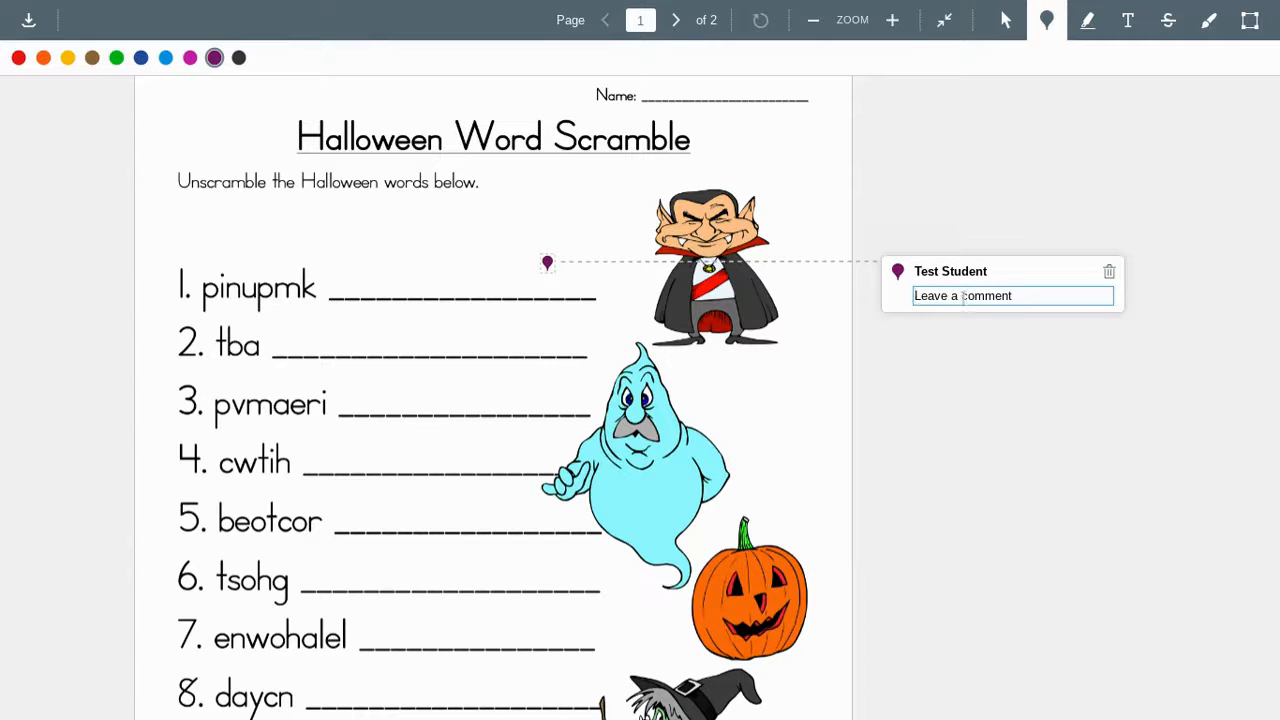
pyautogui.write('This is my comment')
pyautogui.click(1027, 405)
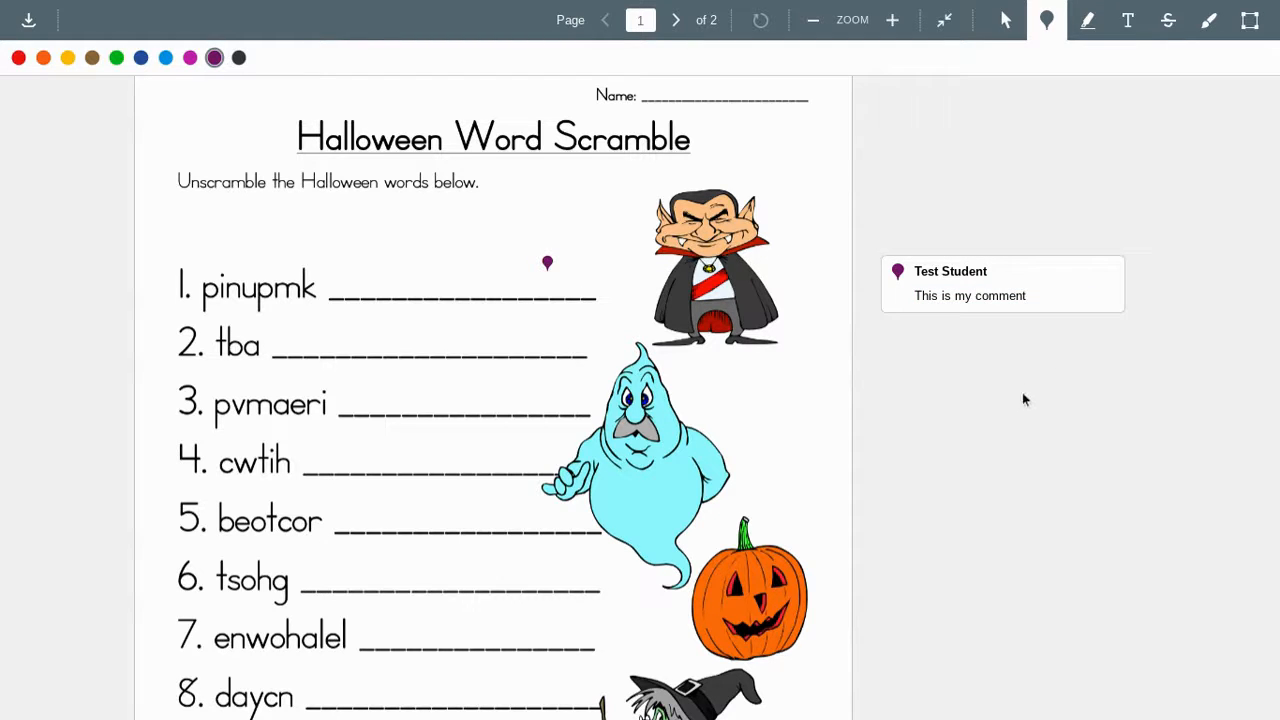
# Add a second point annotation above the vampire picture with the comment "His name is Edgar.".
pyautogui.click(705, 178)
pyautogui.write('His name is ')
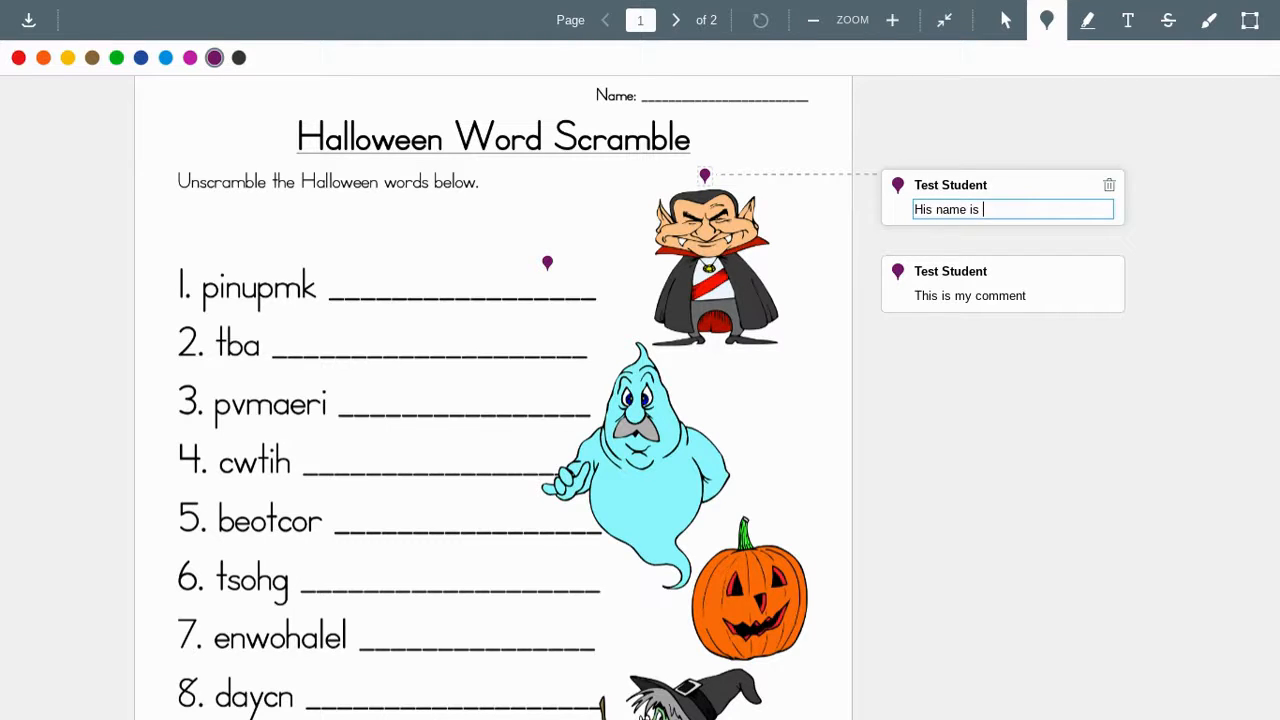
pyautogui.write('Edgar.')
pyautogui.click(1022, 376)
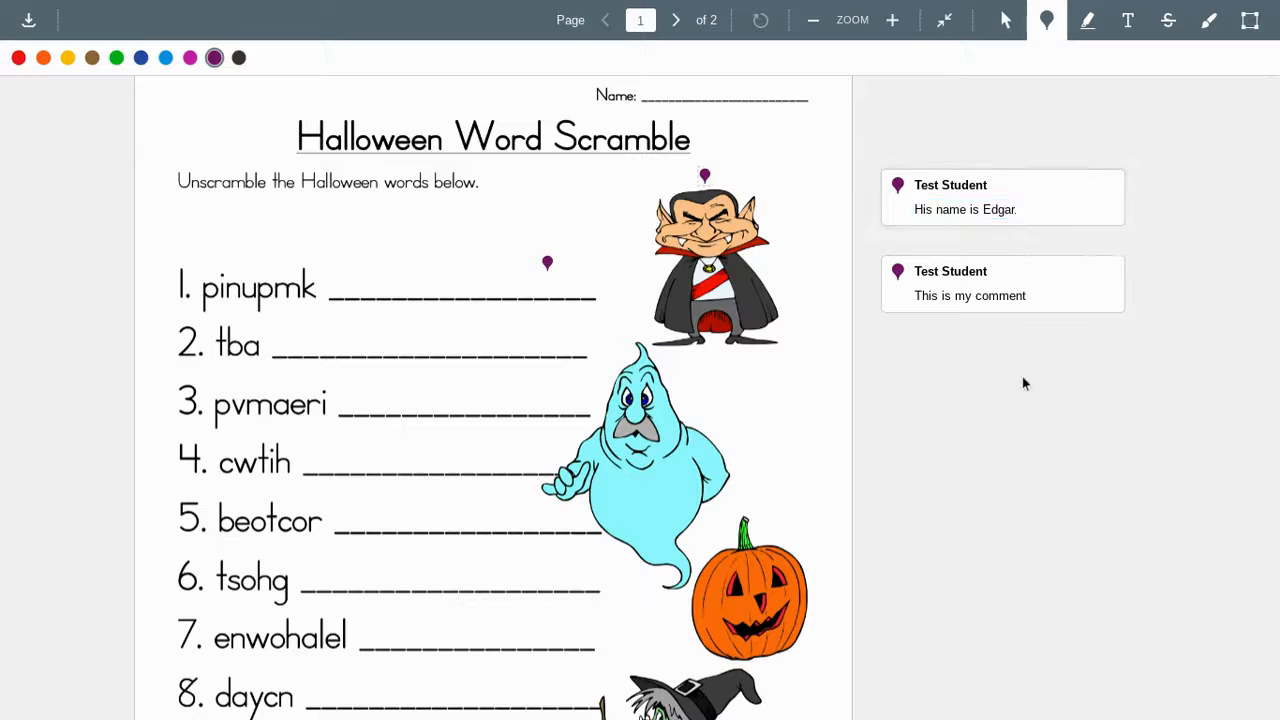
# Activate the highlighter and set its color to yellow.
pyautogui.click(1089, 22)
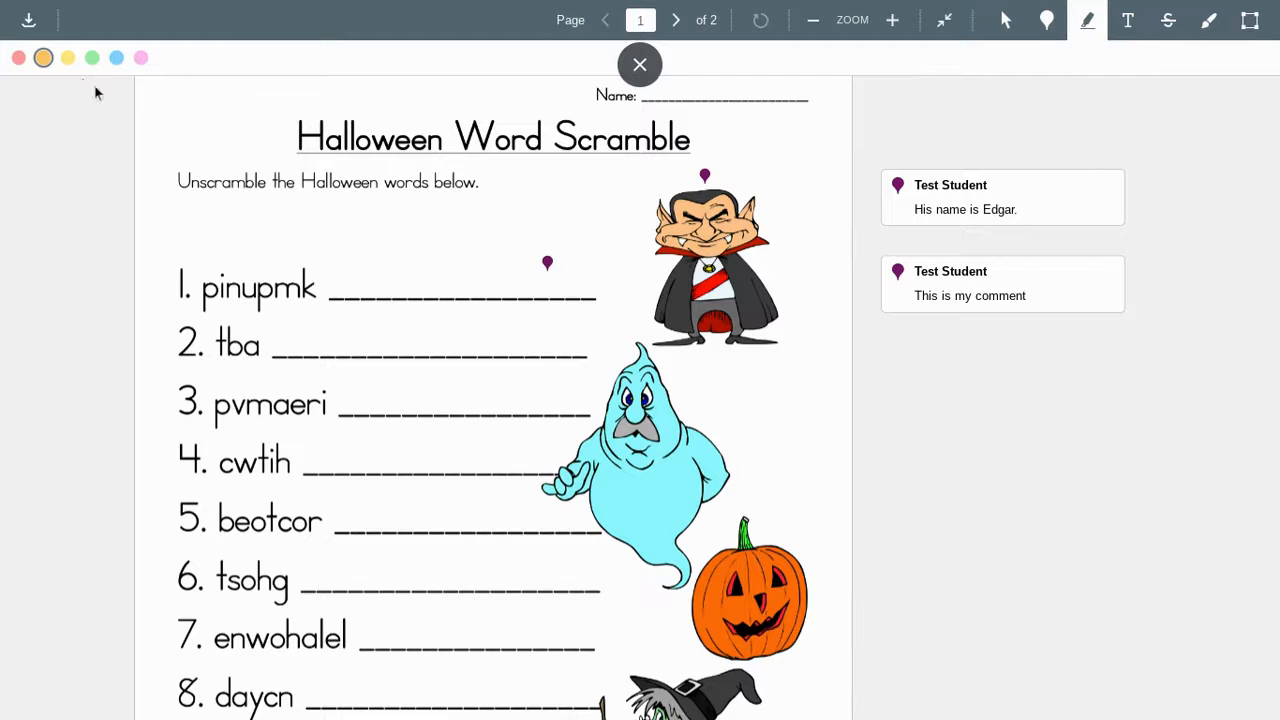
pyautogui.click(140, 62)
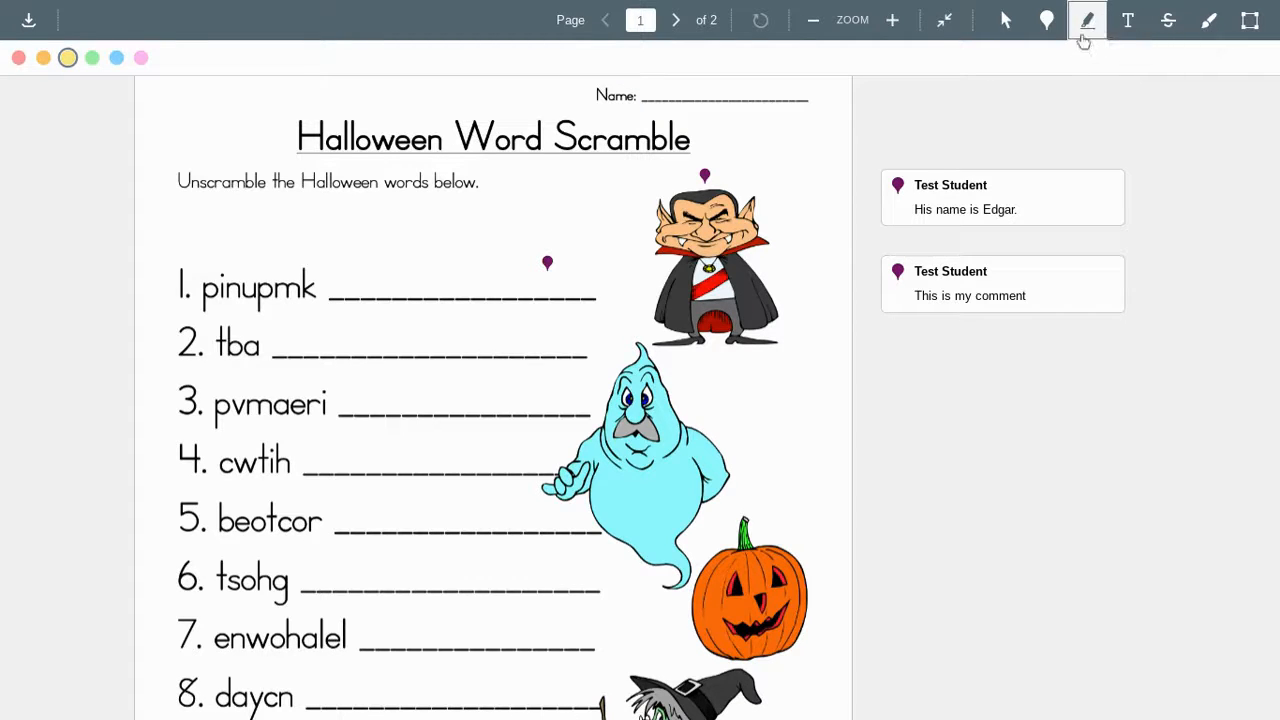
pyautogui.click(1084, 36)
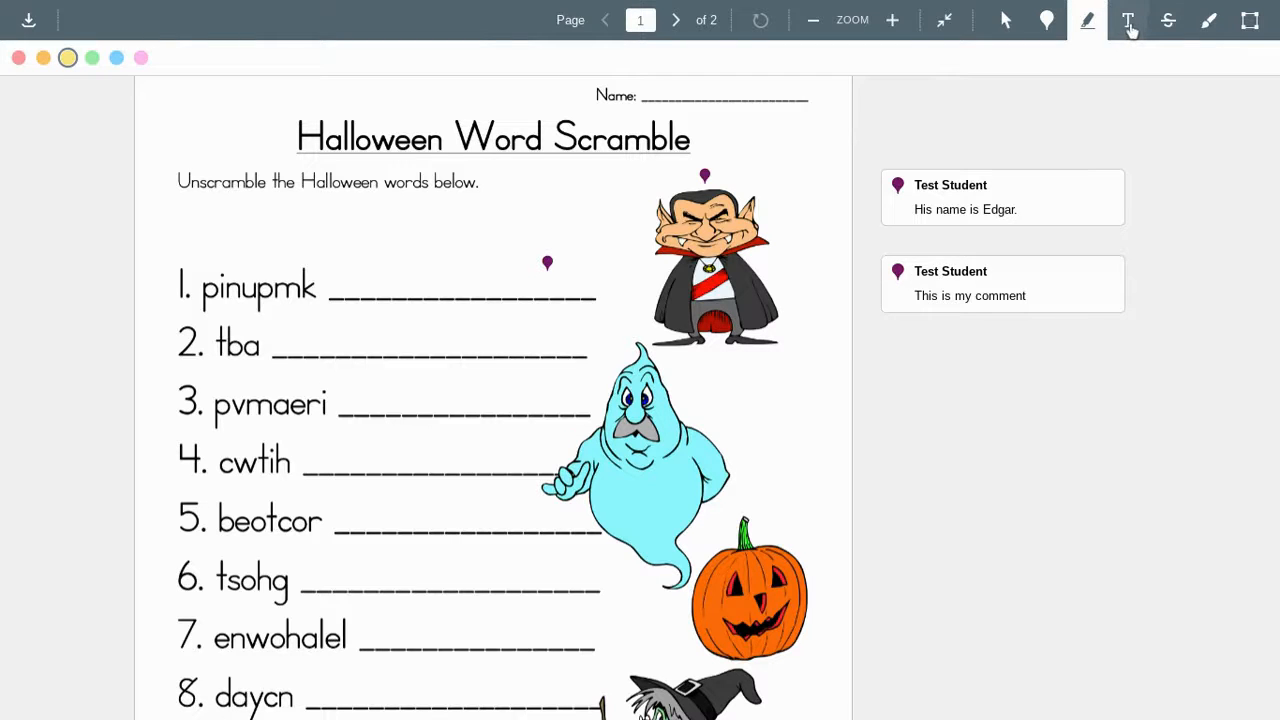
# Add the free text "bat" near the answer line of word 2 and set it to the largest size.
pyautogui.click(1131, 29)
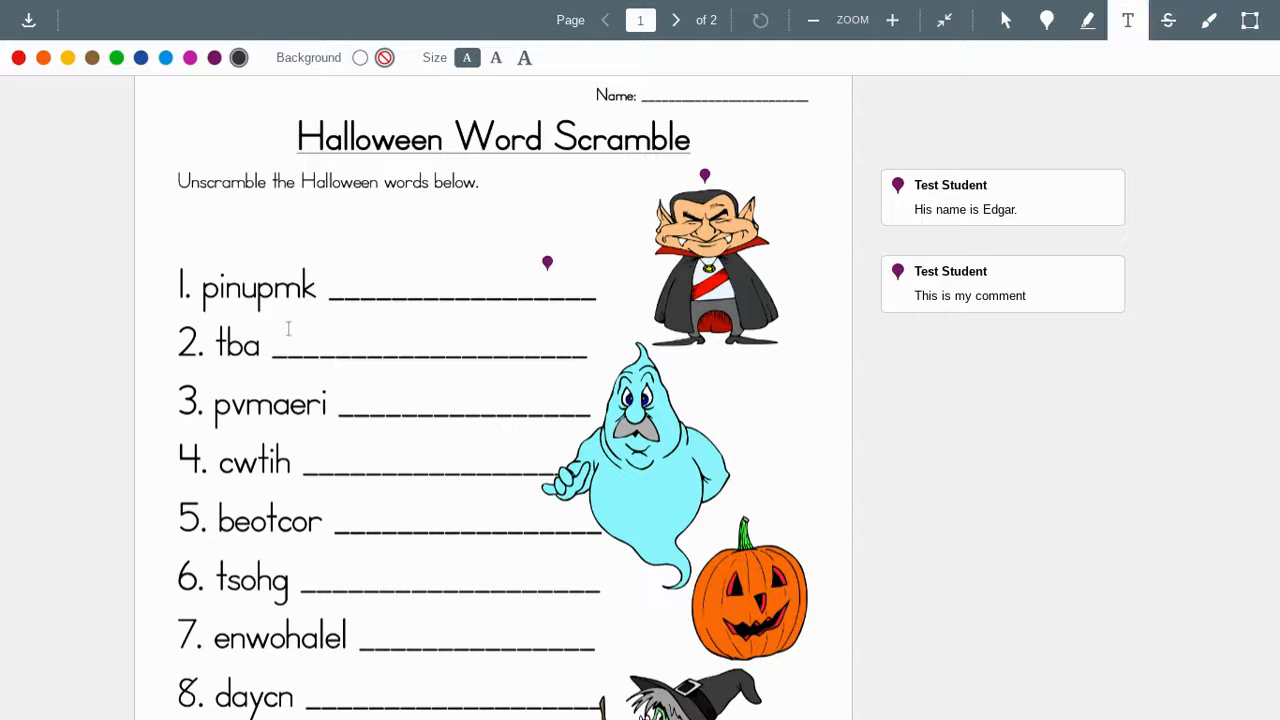
pyautogui.click(471, 336)
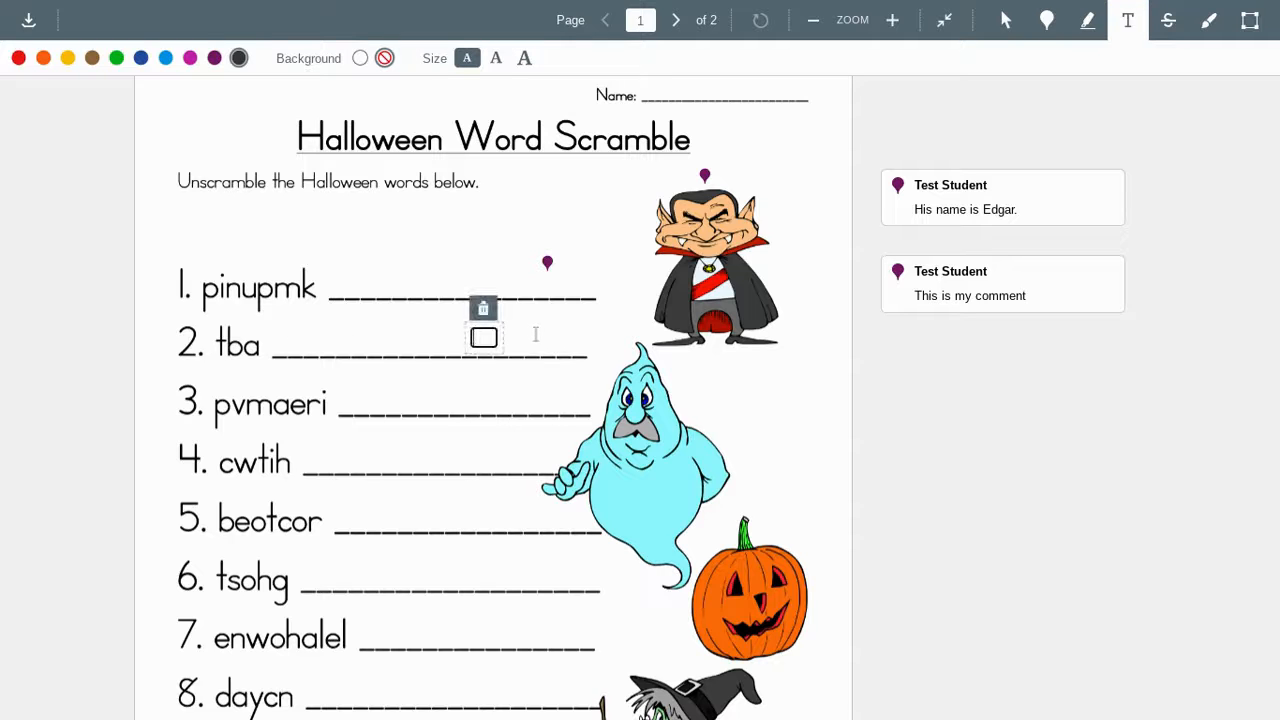
pyautogui.write('bat')
pyautogui.click(524, 59)
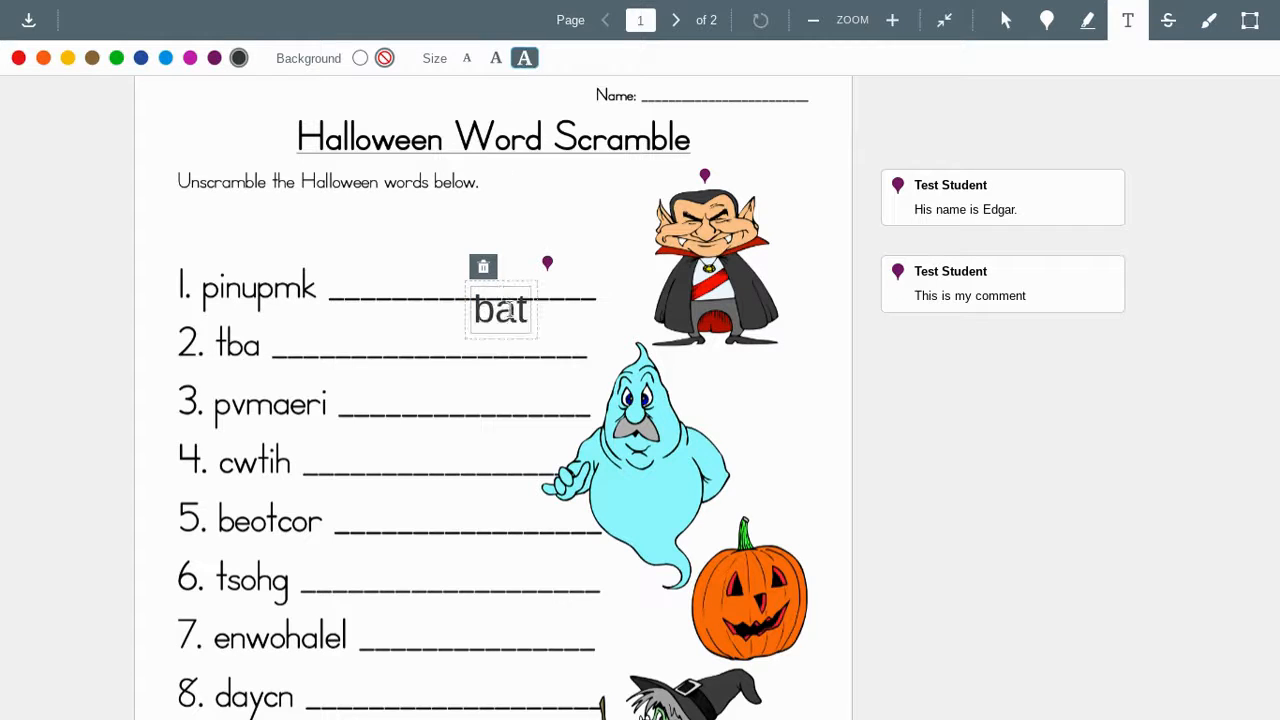
pyautogui.click(576, 335)
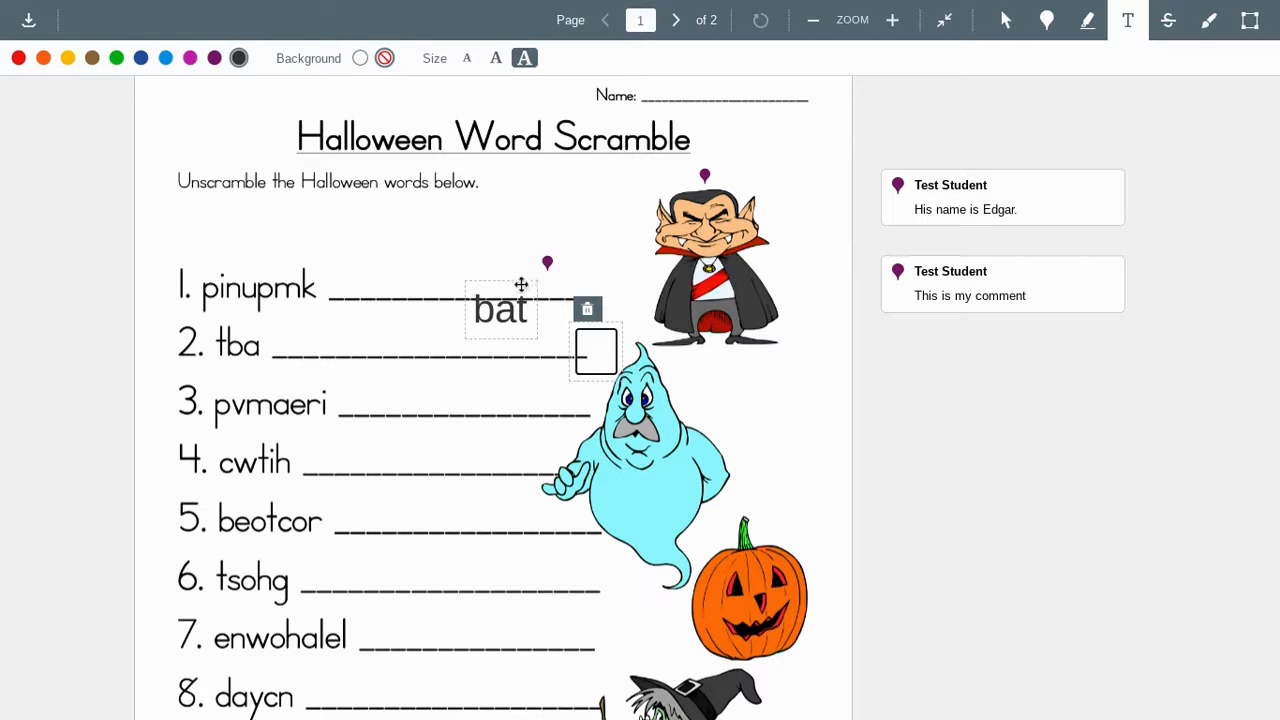
# Move the "bat" text onto the answer line of word 2 and color it light blue.
pyautogui.moveTo(521, 284); pyautogui.dragTo(410, 310)
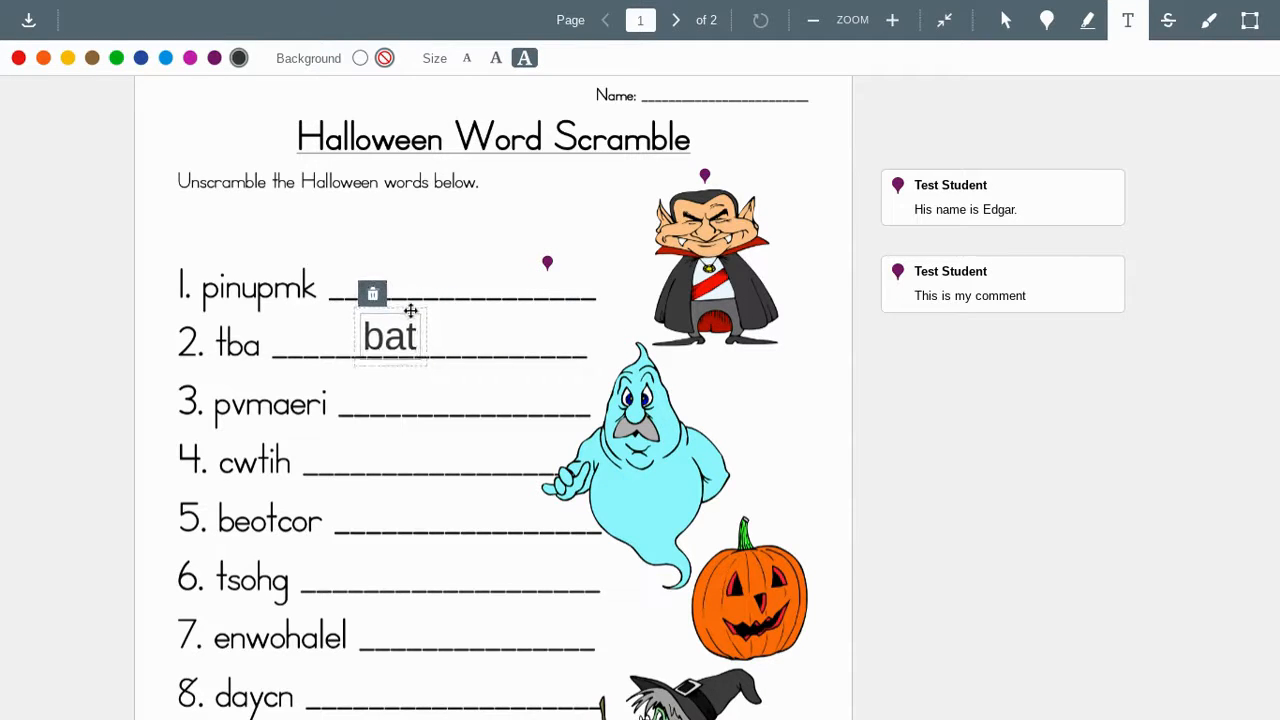
pyautogui.click(189, 59)
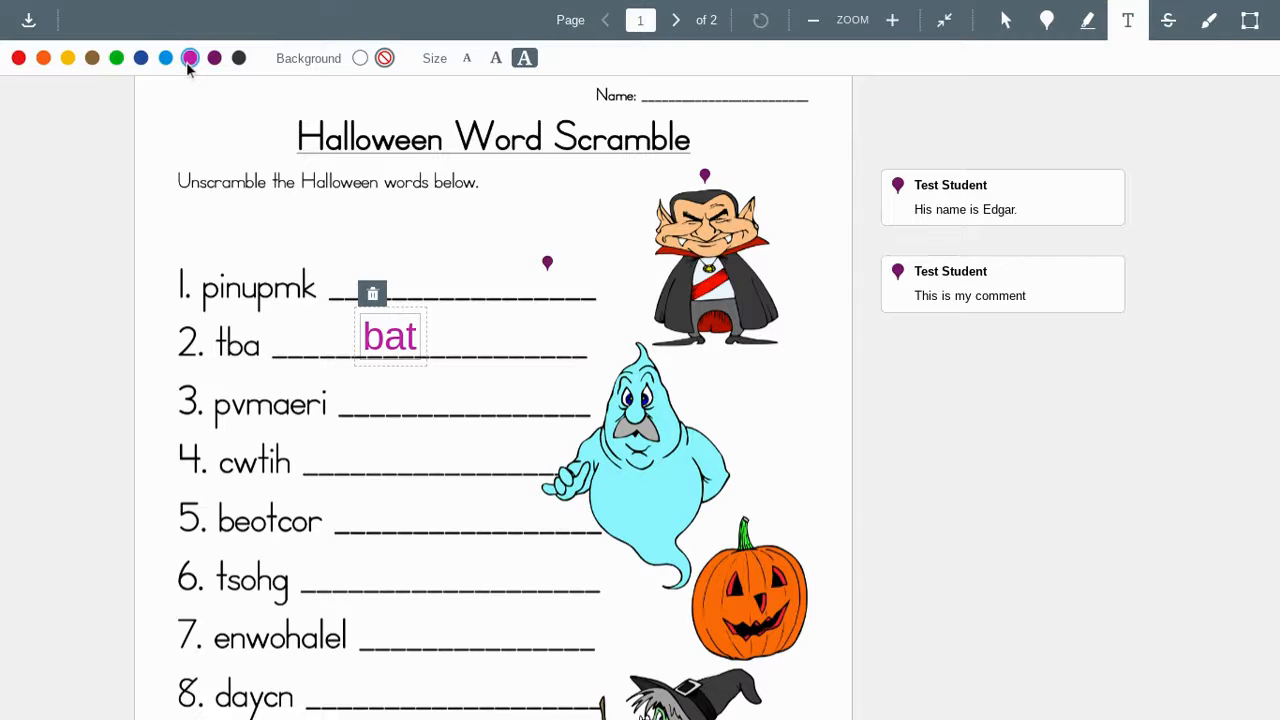
pyautogui.click(165, 58)
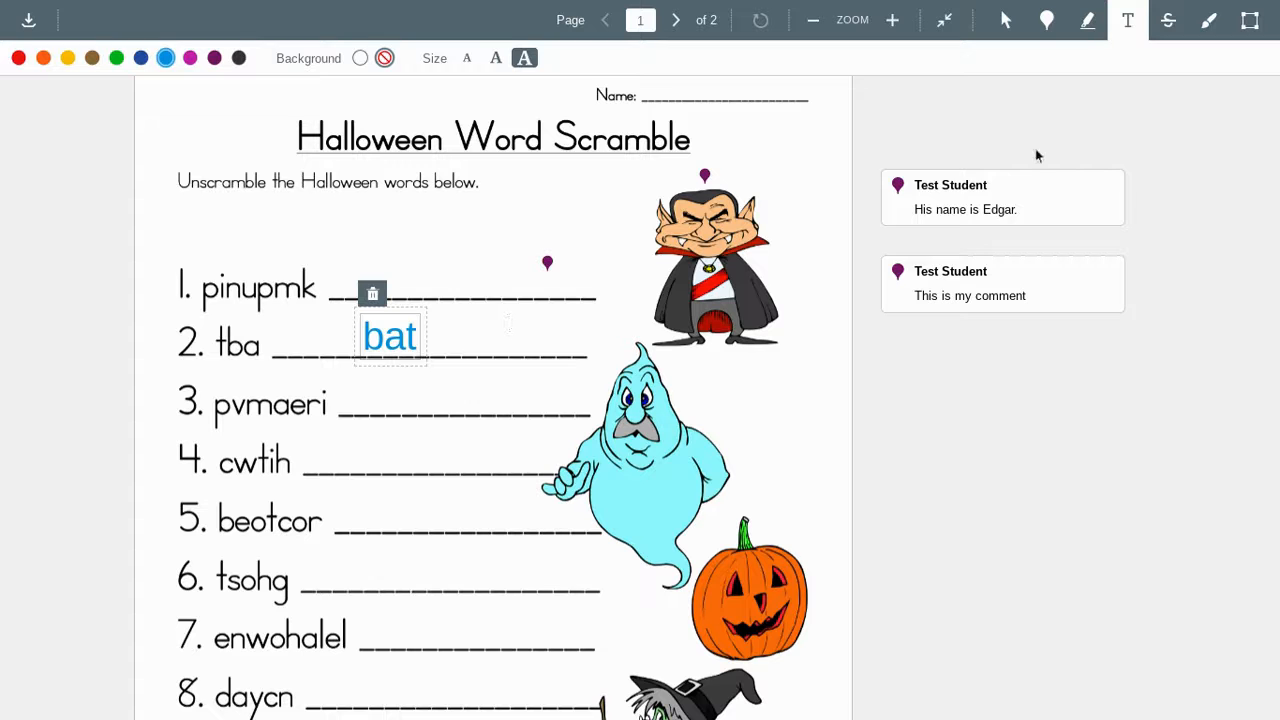
# Add the text "vampire" for word 3, position it on the answer line and color it green.
pyautogui.click(1127, 25)
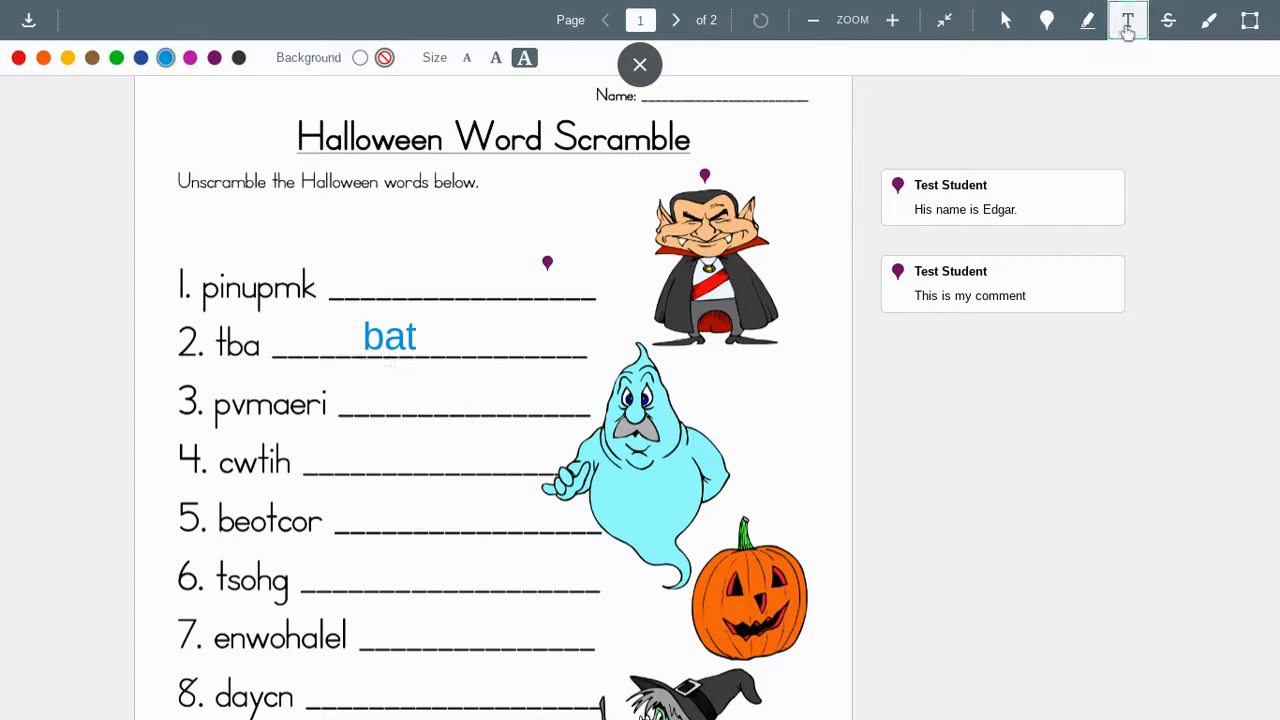
pyautogui.click(446, 395)
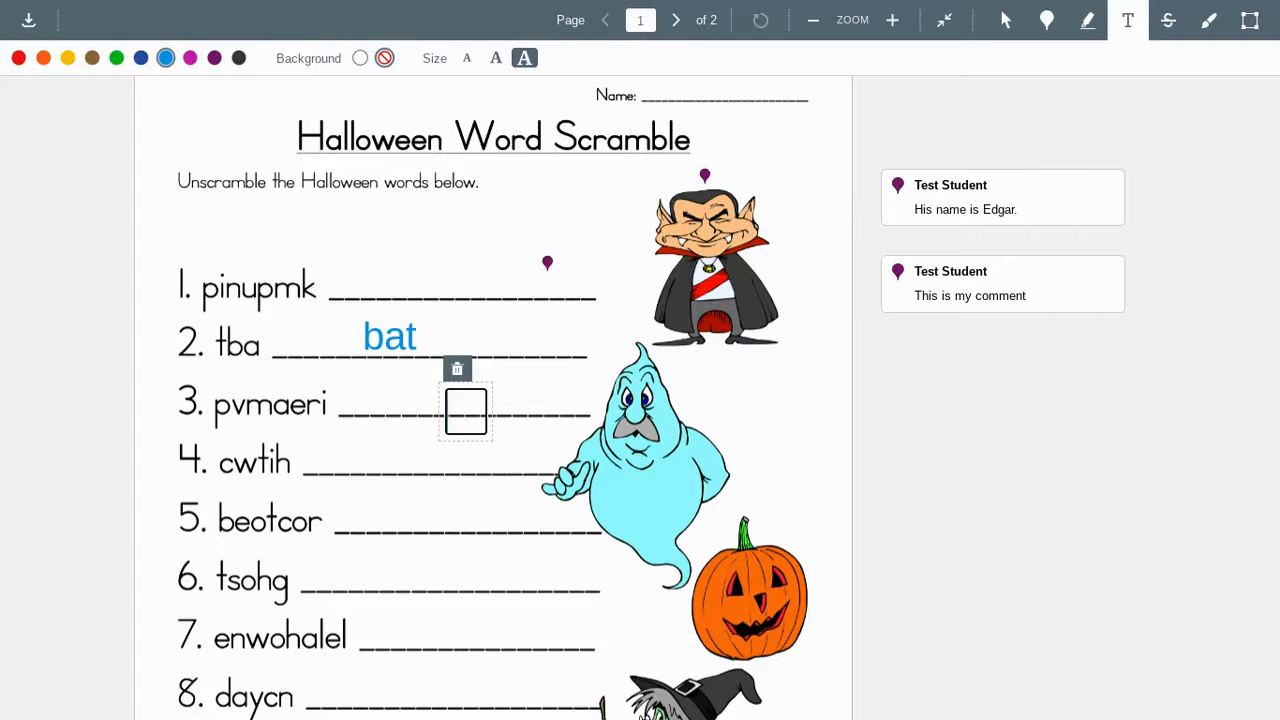
pyautogui.write('vampire')
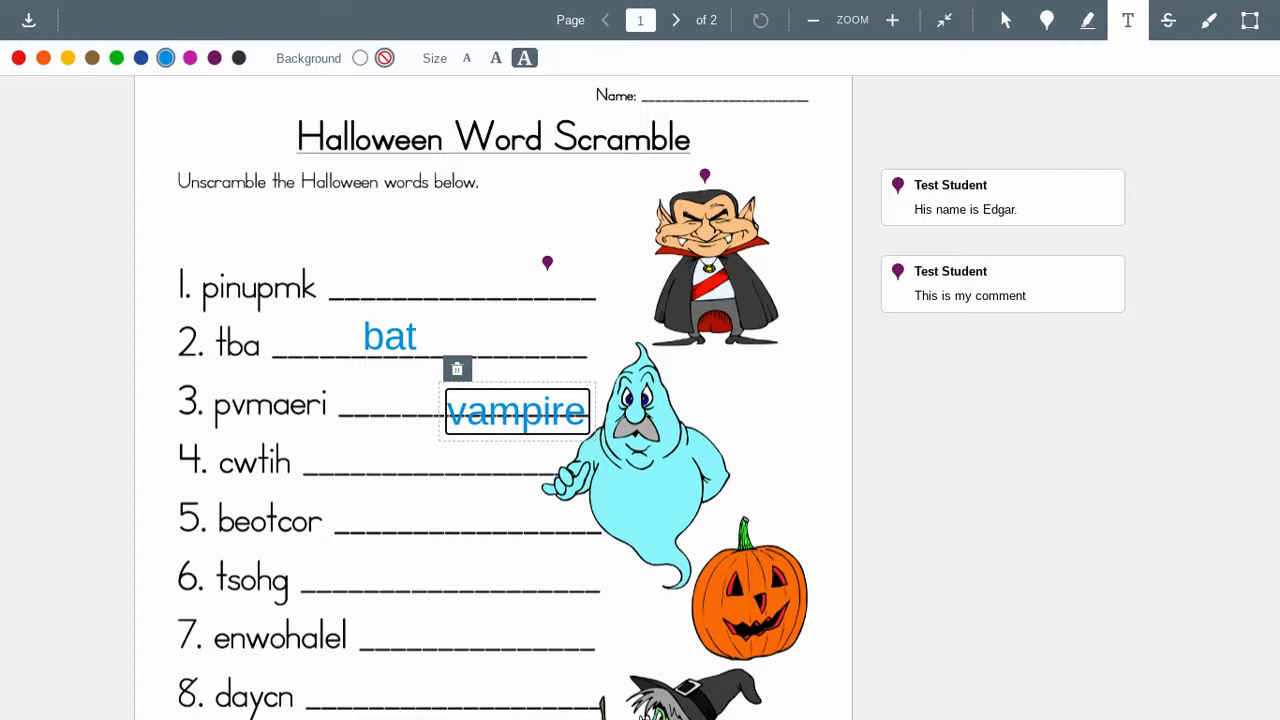
pyautogui.click(405, 407)
pyautogui.moveTo(497, 380); pyautogui.dragTo(451, 369)
pyautogui.click(116, 58)
# Circle words 4 and 1 and the ghost's upper body freehand in light blue, using the thickest line from word 1 onward.
pyautogui.click(1213, 24)
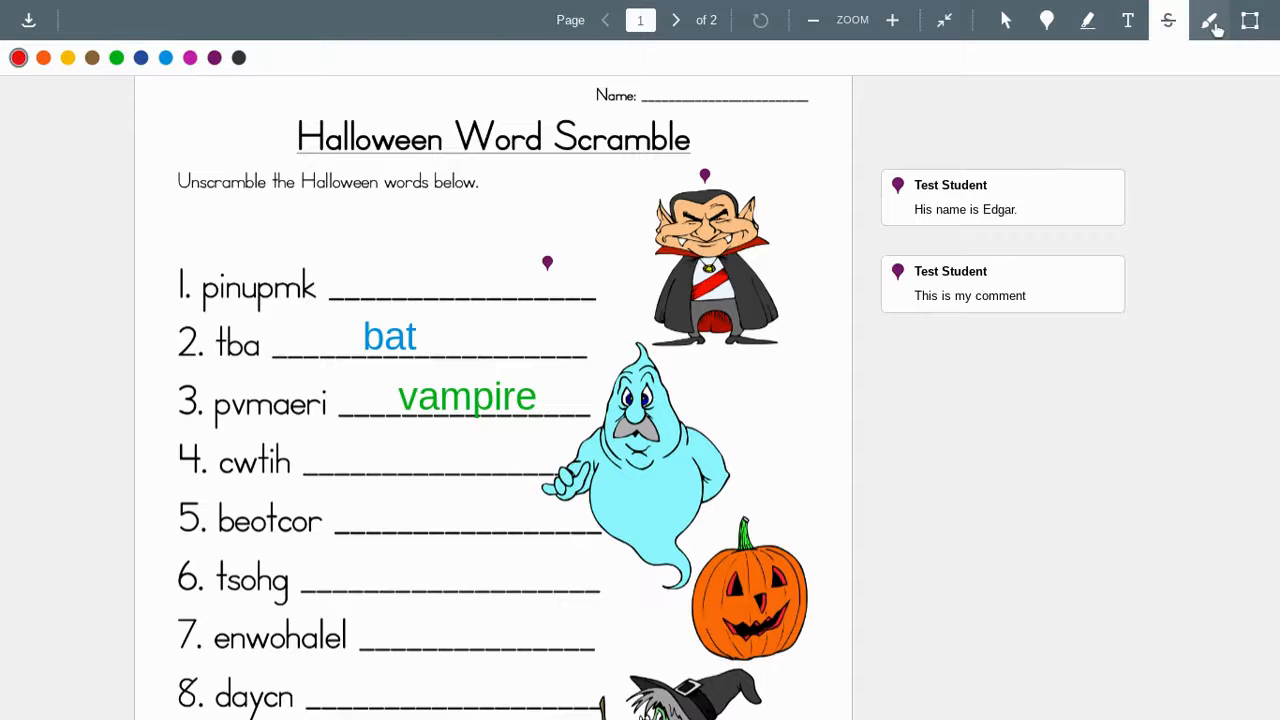
pyautogui.click(1213, 25)
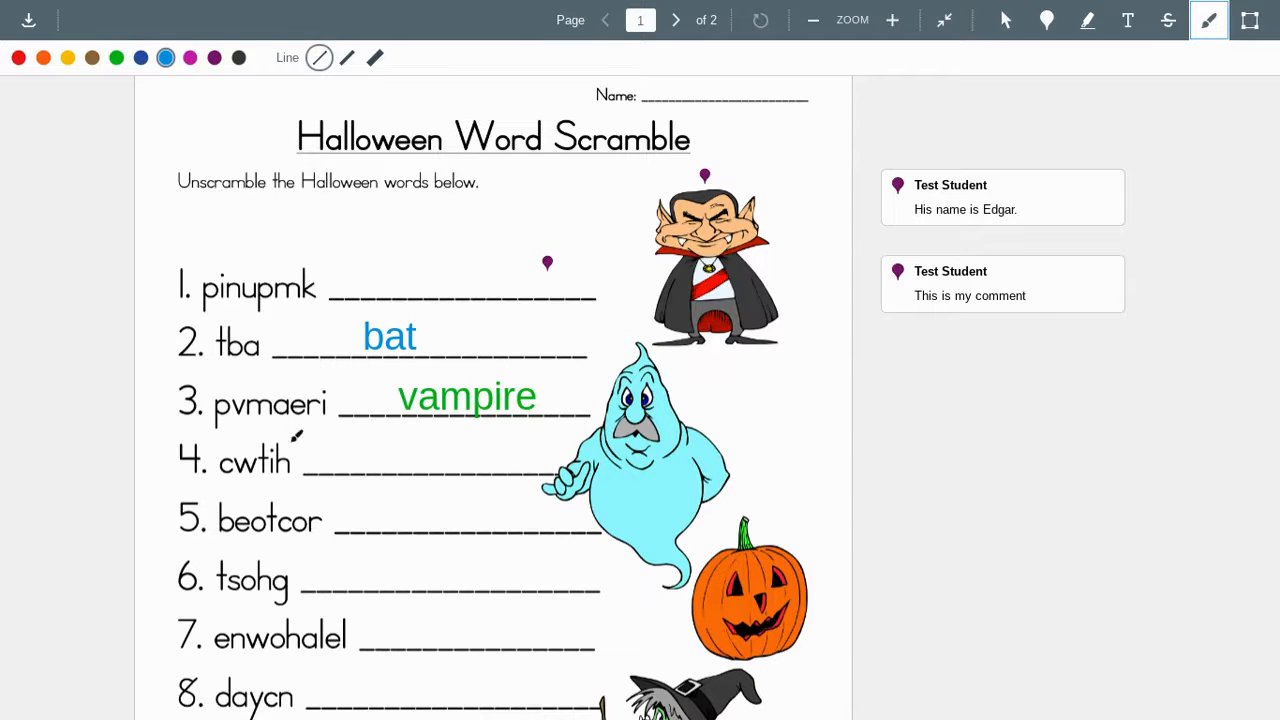
pyautogui.moveTo(292, 430)
pyautogui.mouseDown()
pyautogui.moveTo(186, 455)
pyautogui.moveTo(296, 481)
pyautogui.moveTo(314, 440)
pyautogui.mouseUp()
pyautogui.click(375, 57)
pyautogui.moveTo(308, 252)
pyautogui.mouseDown()
pyautogui.moveTo(198, 246)
pyautogui.moveTo(222, 310)
pyautogui.moveTo(333, 292)
pyautogui.moveTo(300, 251)
pyautogui.mouseUp()
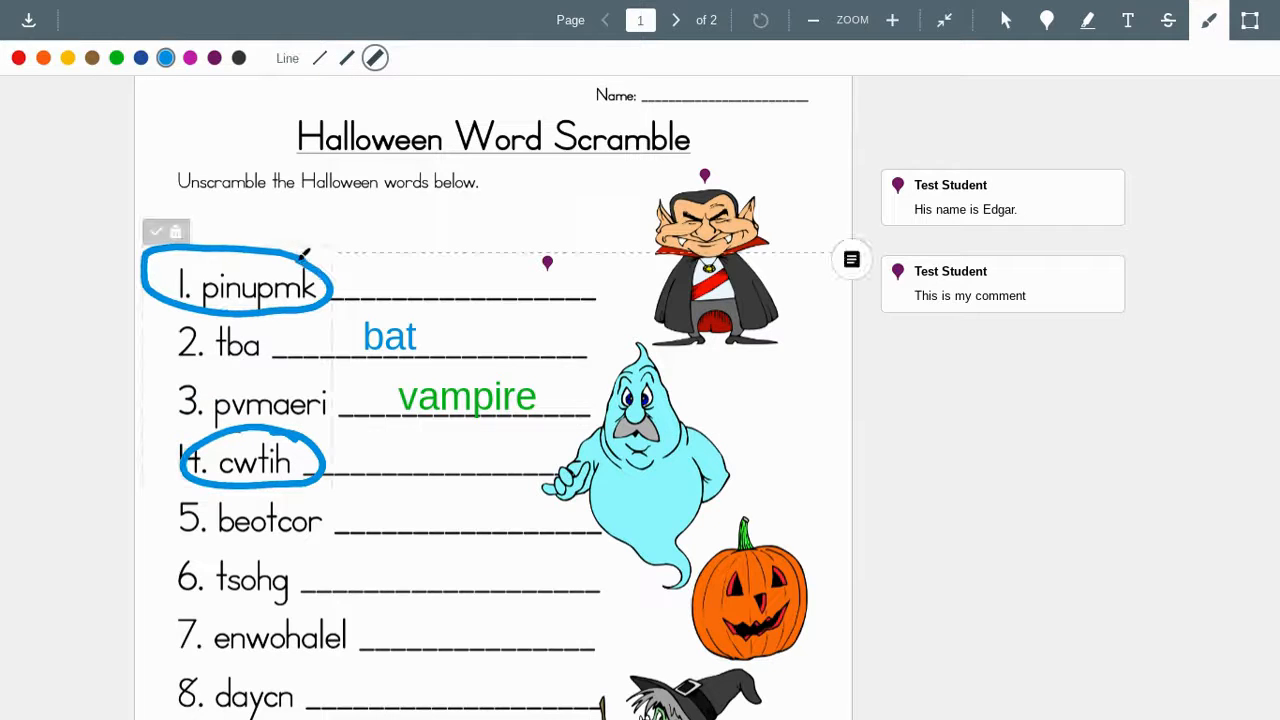
pyautogui.moveTo(716, 370)
pyautogui.mouseDown()
pyautogui.moveTo(640, 332)
pyautogui.moveTo(555, 466)
pyautogui.moveTo(616, 496)
pyautogui.moveTo(719, 399)
pyautogui.moveTo(688, 366)
pyautogui.mouseUp()
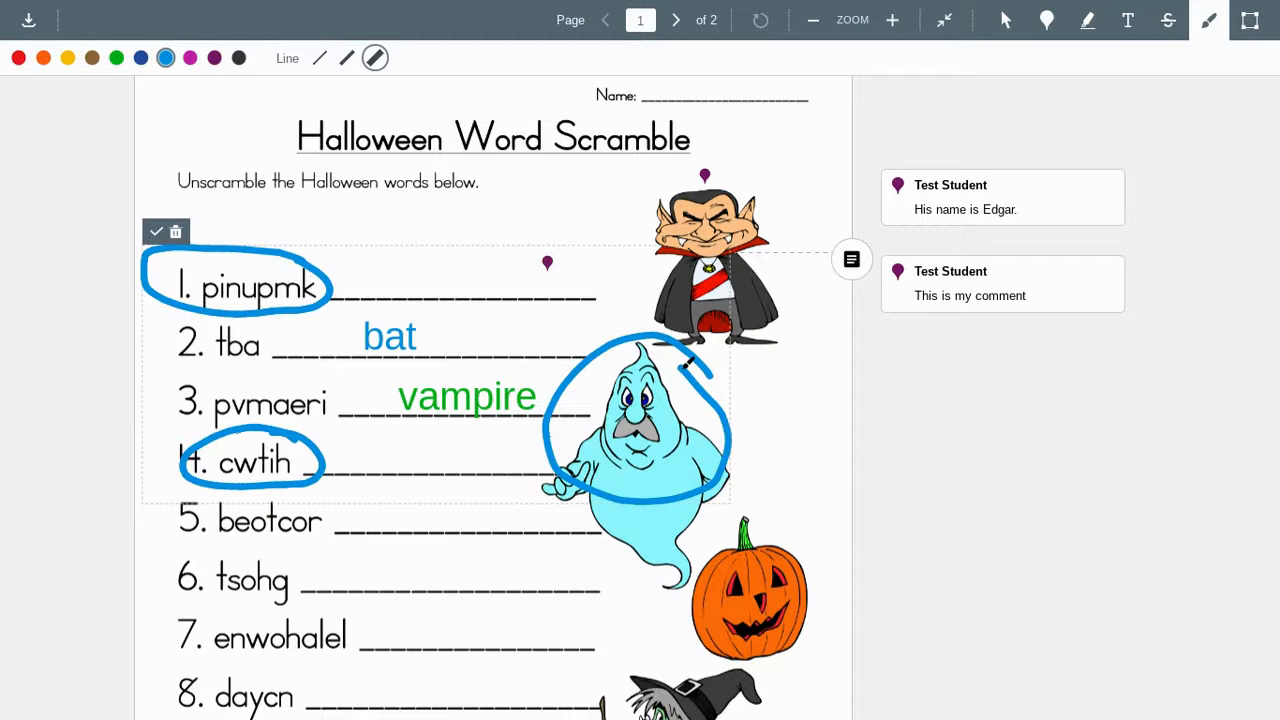
# Draw a box annotation around word 6 with the comment "I did not understand this one." and color it dark purple.
pyautogui.click(1252, 24)
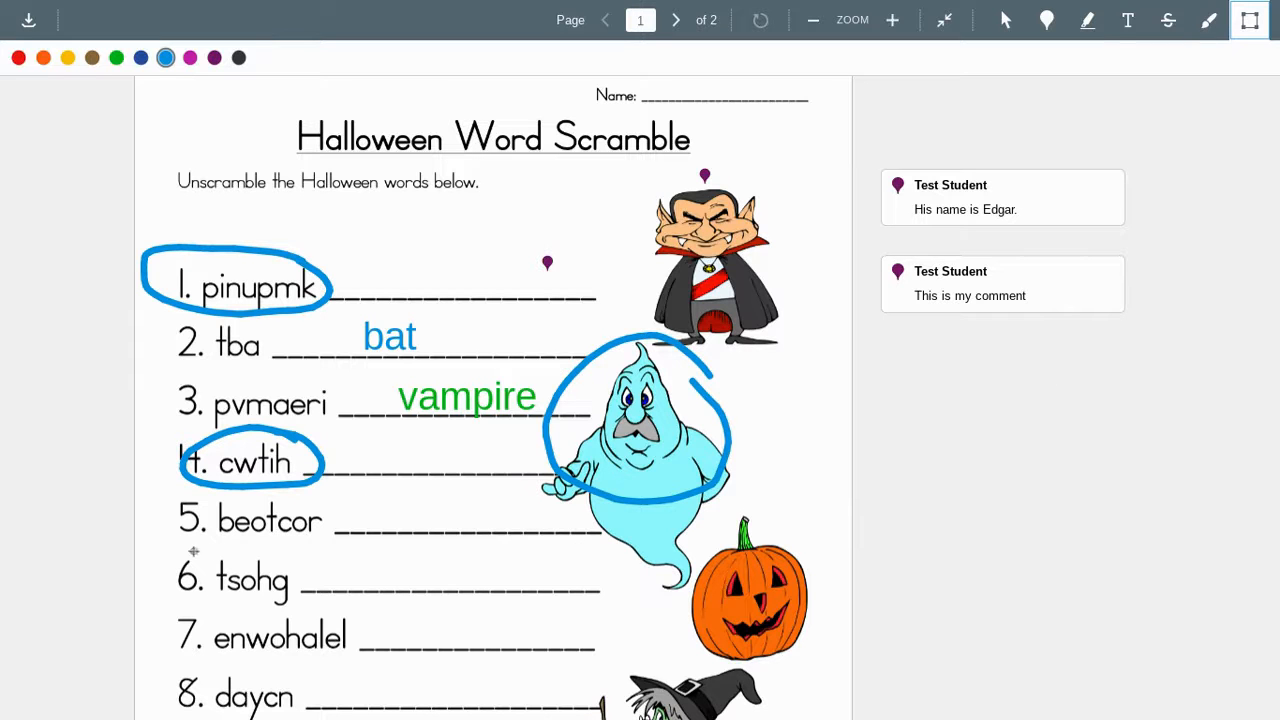
pyautogui.moveTo(206, 557); pyautogui.dragTo(413, 605)
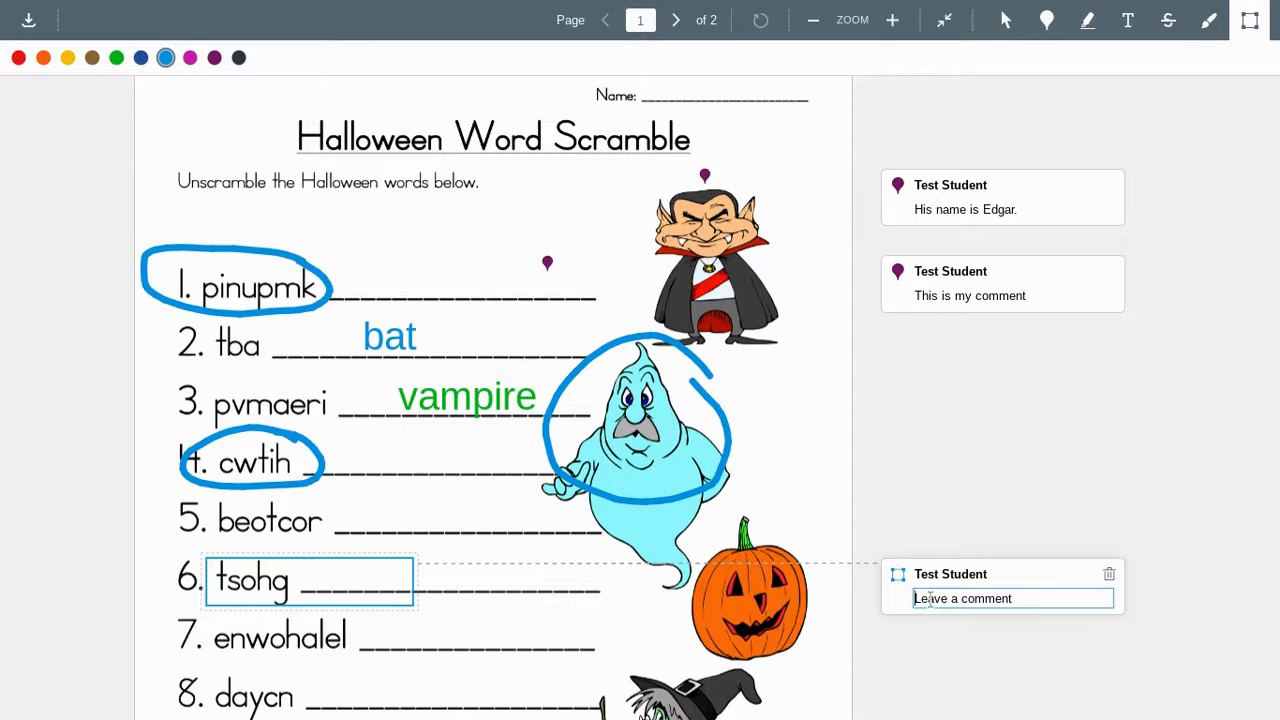
pyautogui.write('I did not understand this one.')
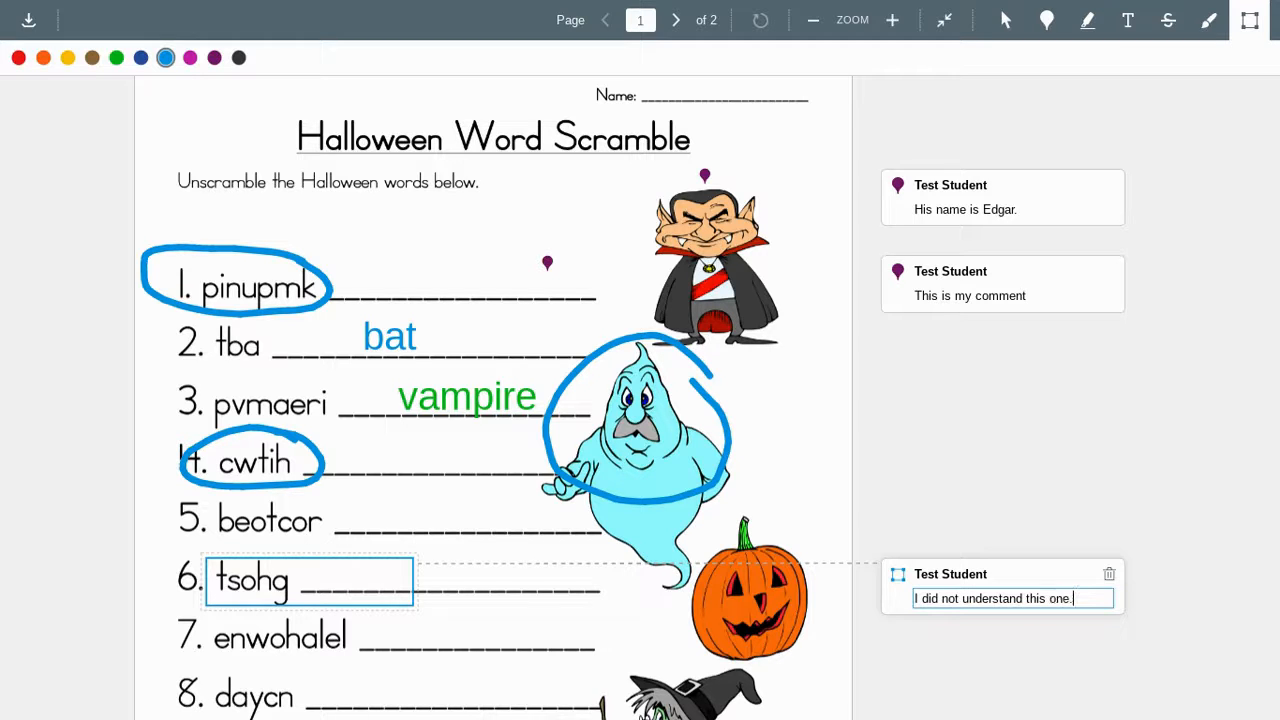
pyautogui.click(214, 58)
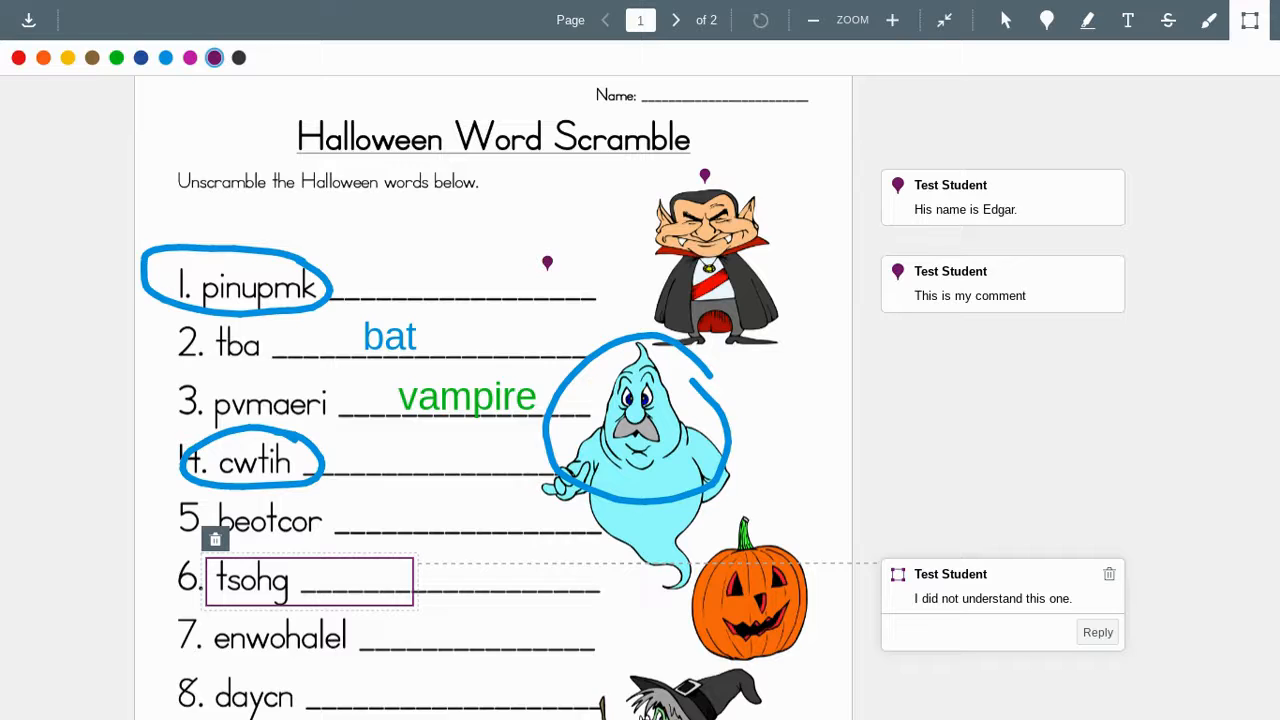
pyautogui.click(1202, 440)
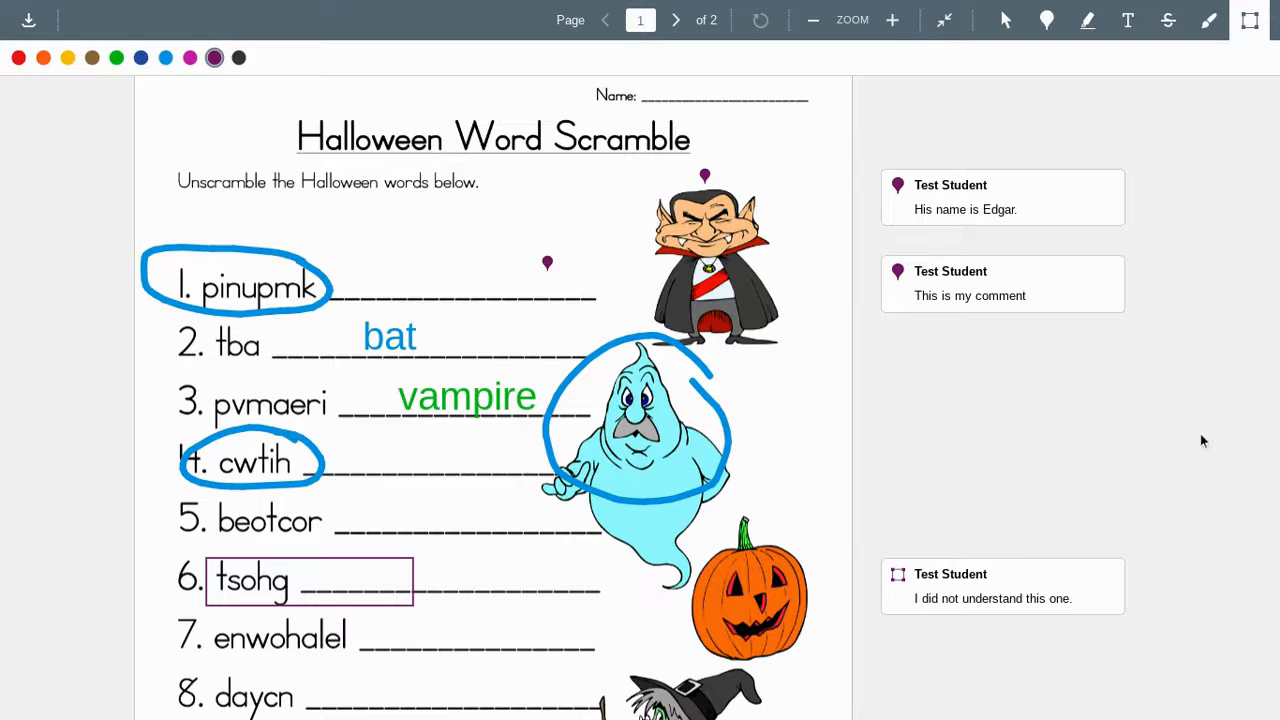
# Exit the full-screen view and close the preview of the submitted PDF.
pyautogui.click(950, 30)
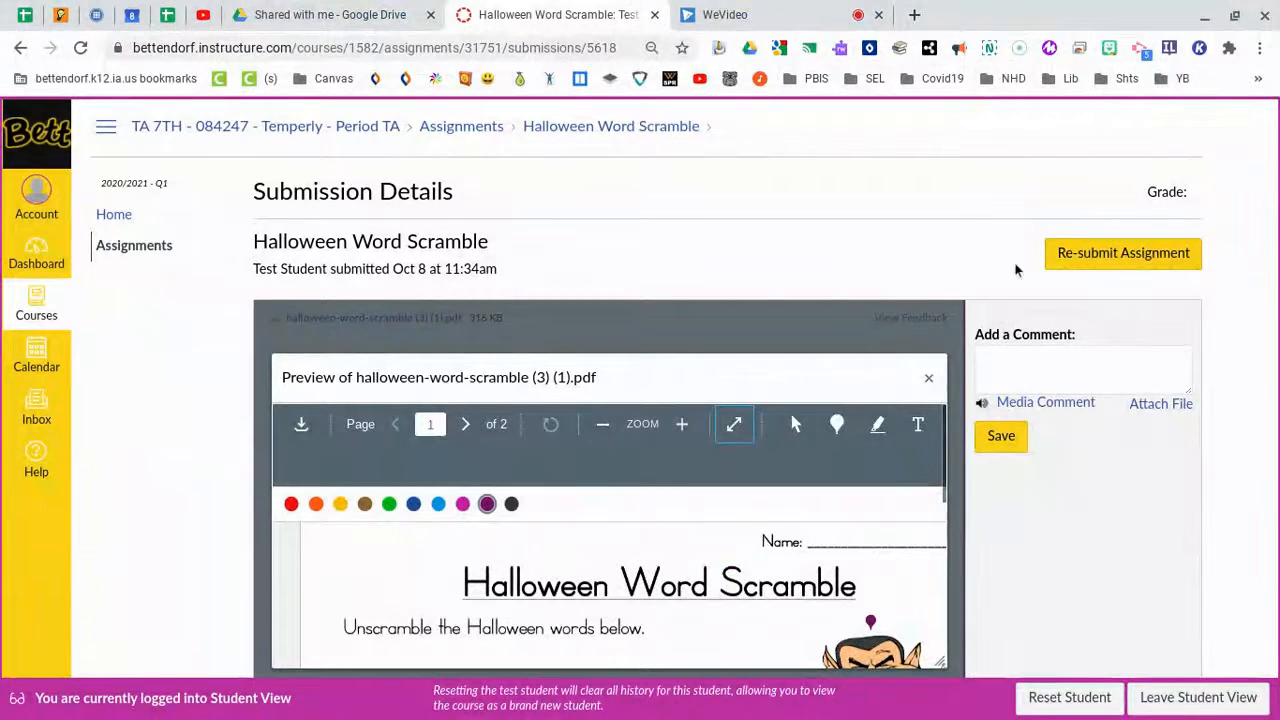
pyautogui.scroll(-1, 1117, 443)
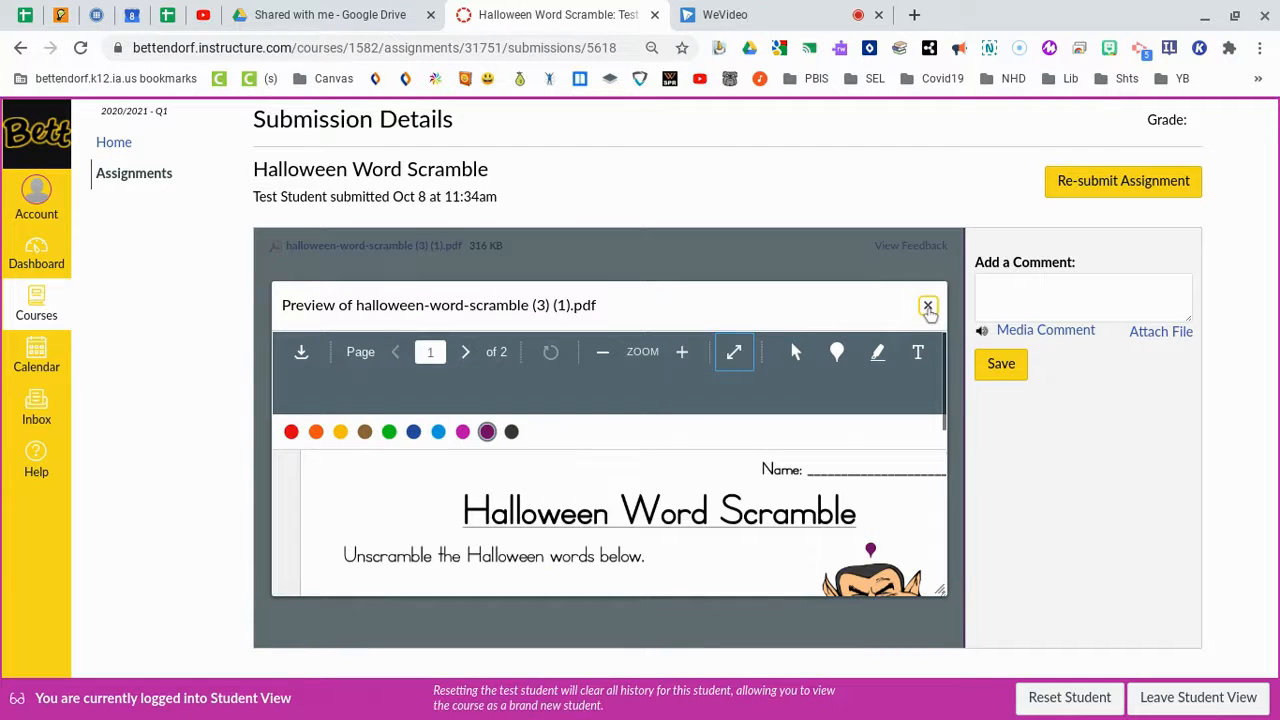
pyautogui.click(928, 307)
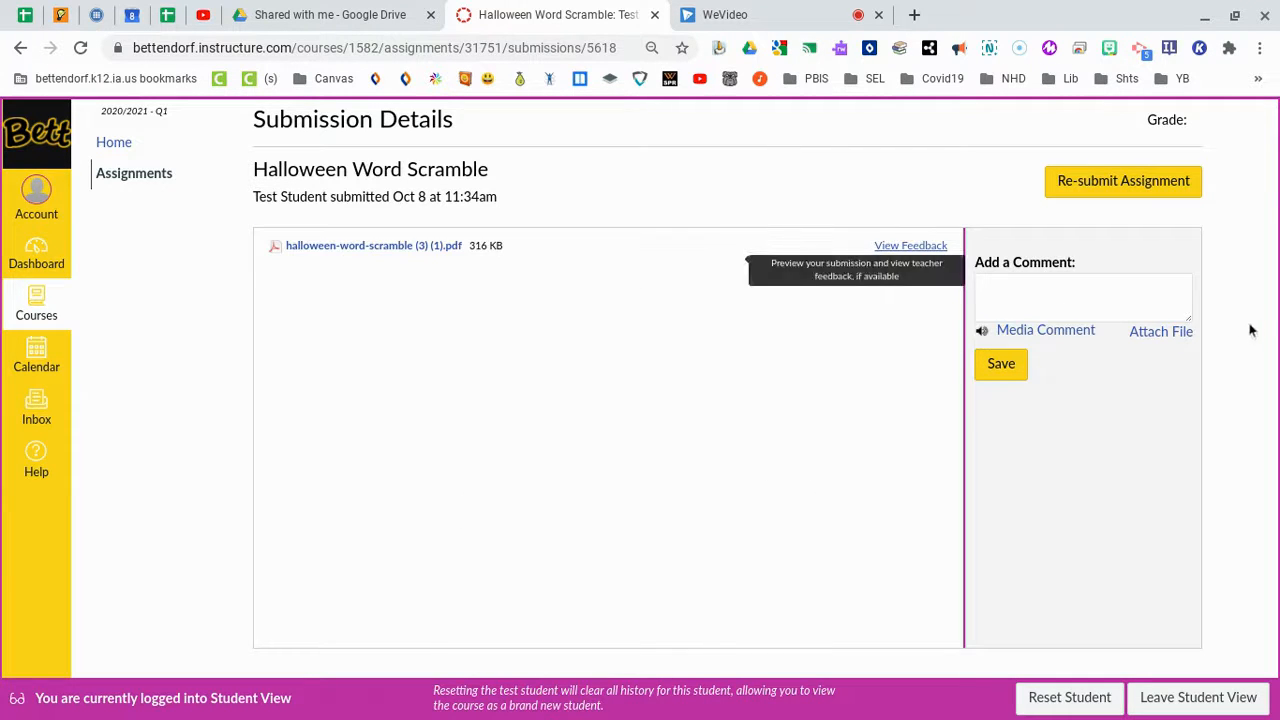
pyautogui.scroll(1, 1251, 297)
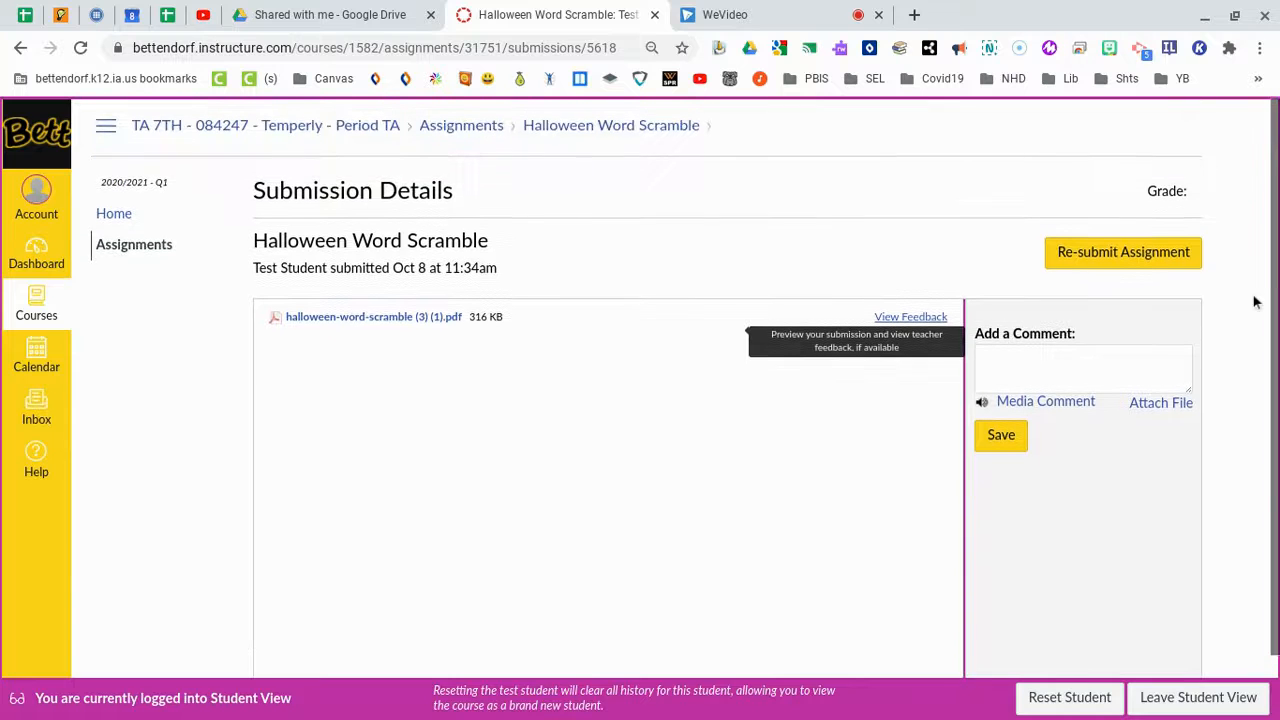
# Open the assignment's re-submission form and review its file upload options.
pyautogui.click(1172, 258)
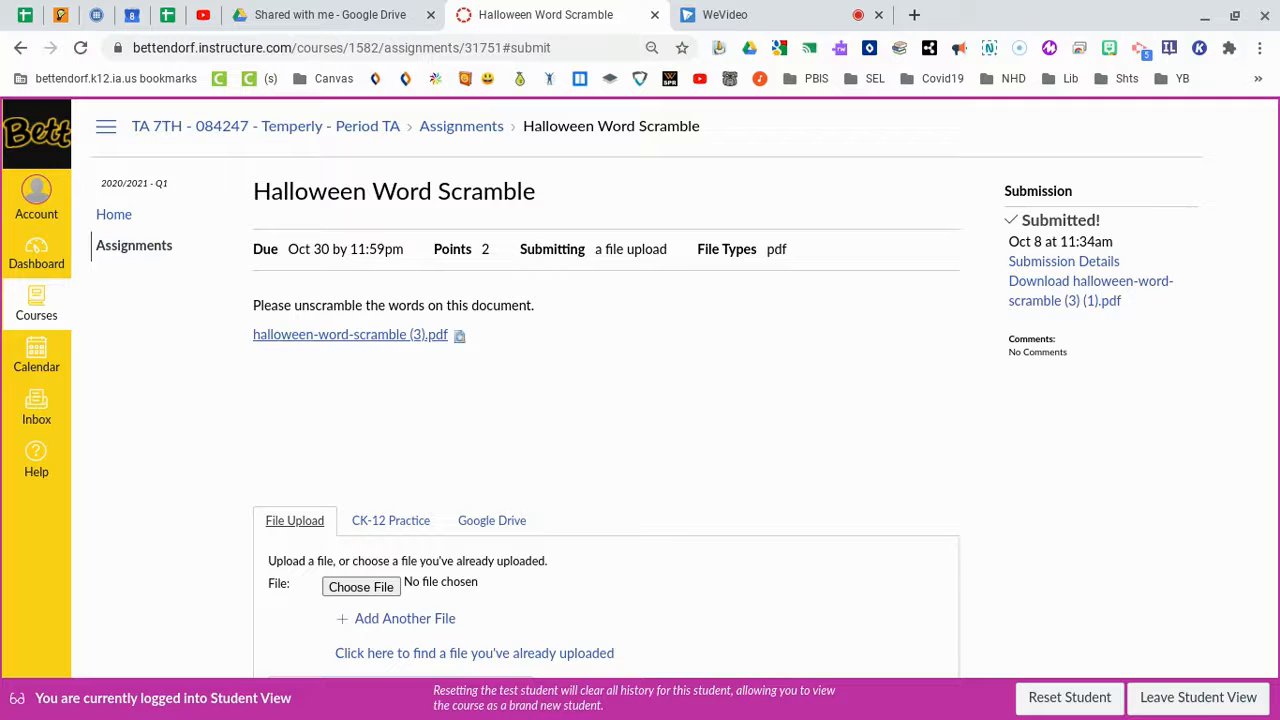
pyautogui.scroll(-2, 340, 480)
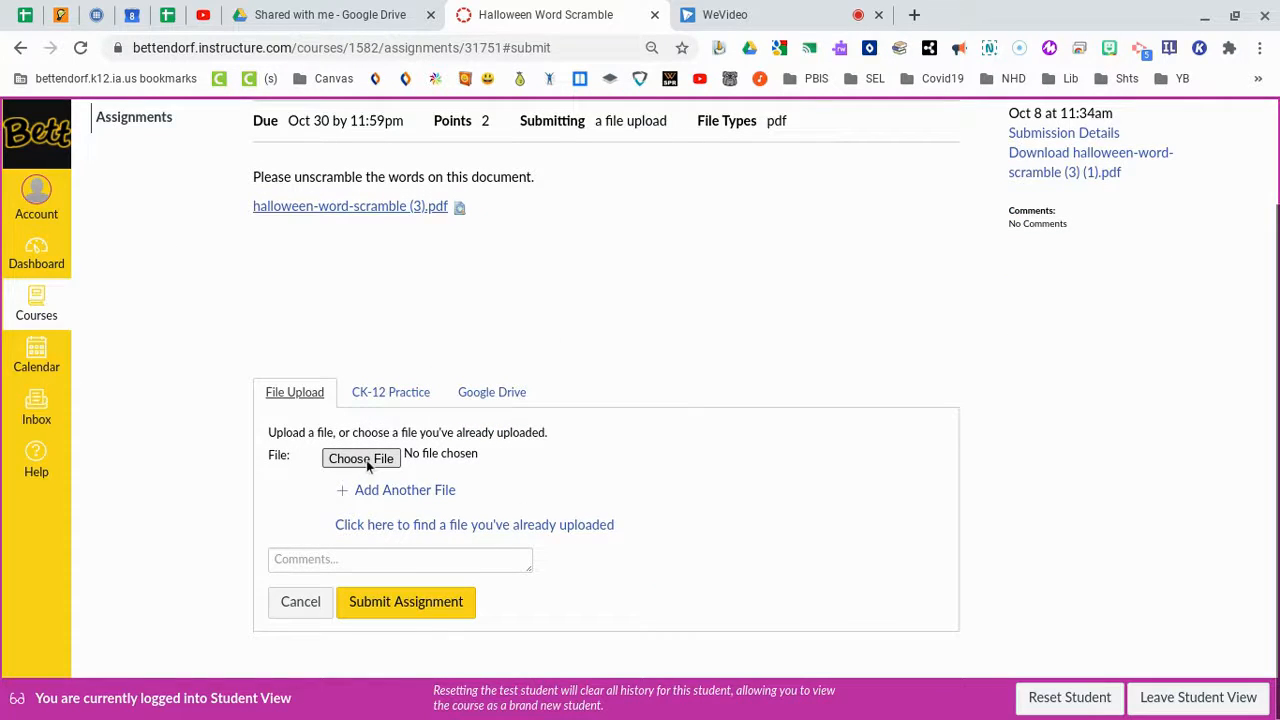
pyautogui.scroll(2, 740, 343)
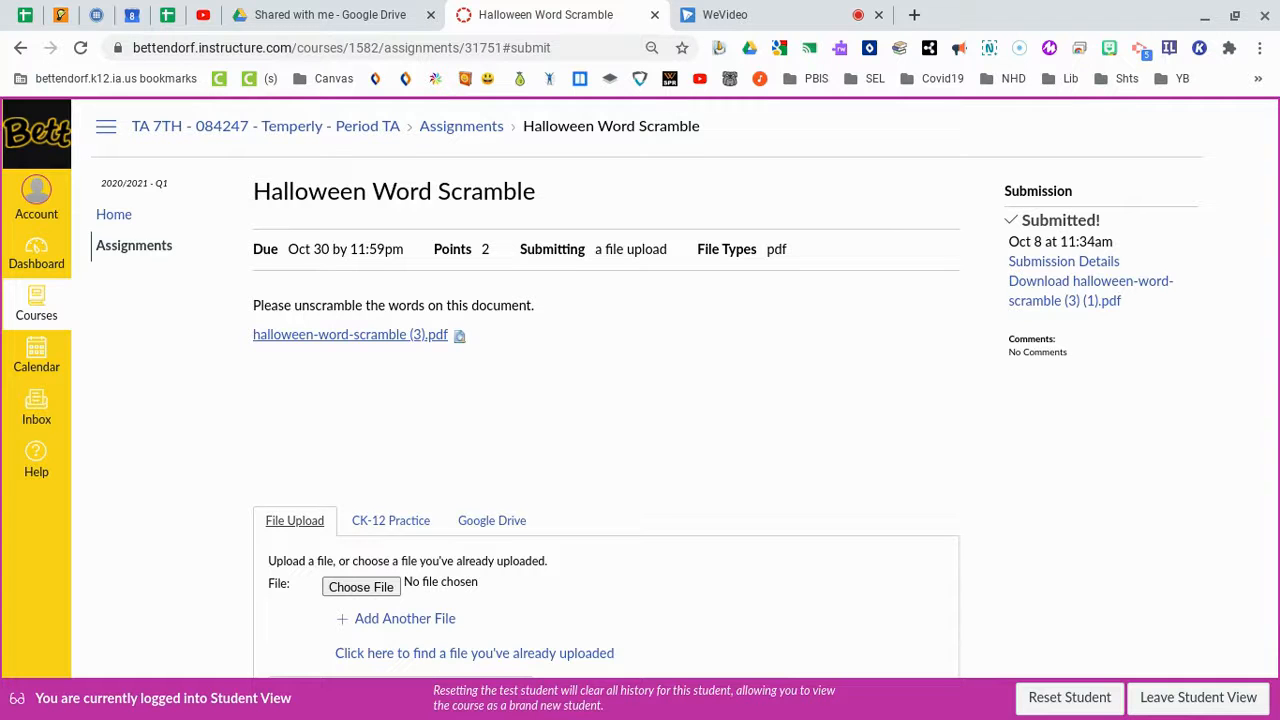
# Leave the re-submission form for the submission details and reopen the submitted PDF's feedback view in full screen.
pyautogui.click(1051, 266)
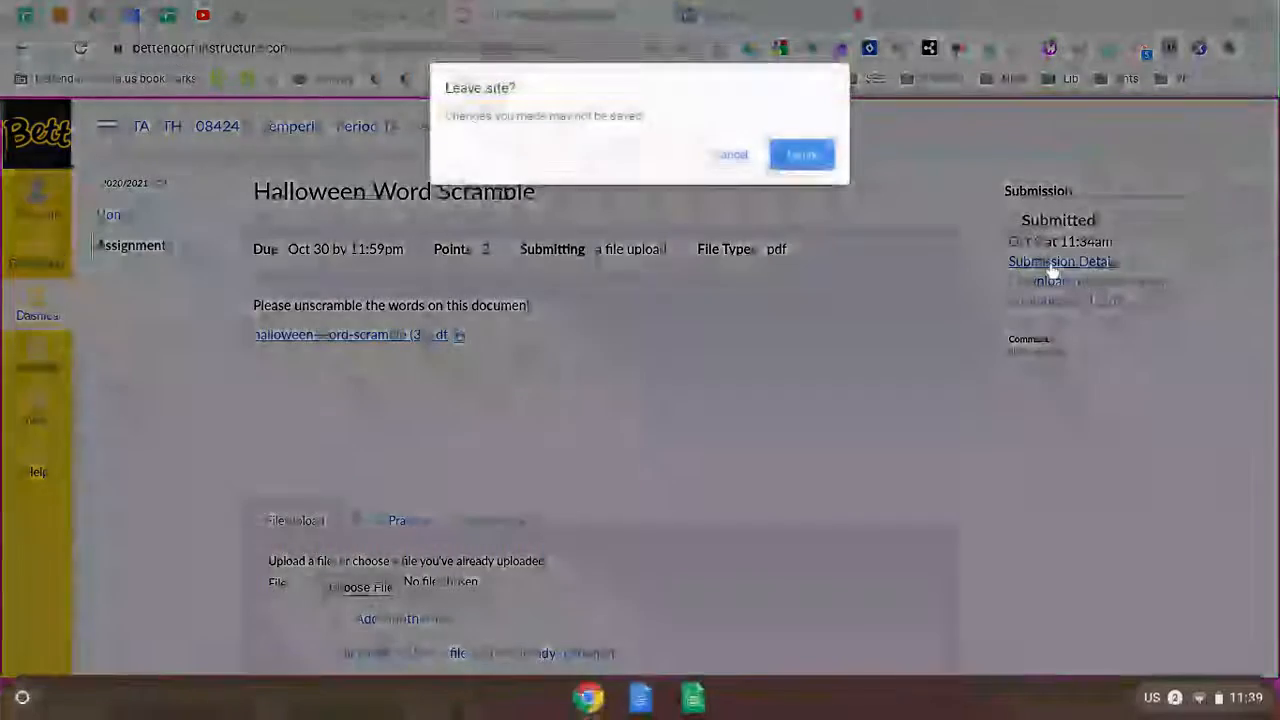
pyautogui.click(782, 154)
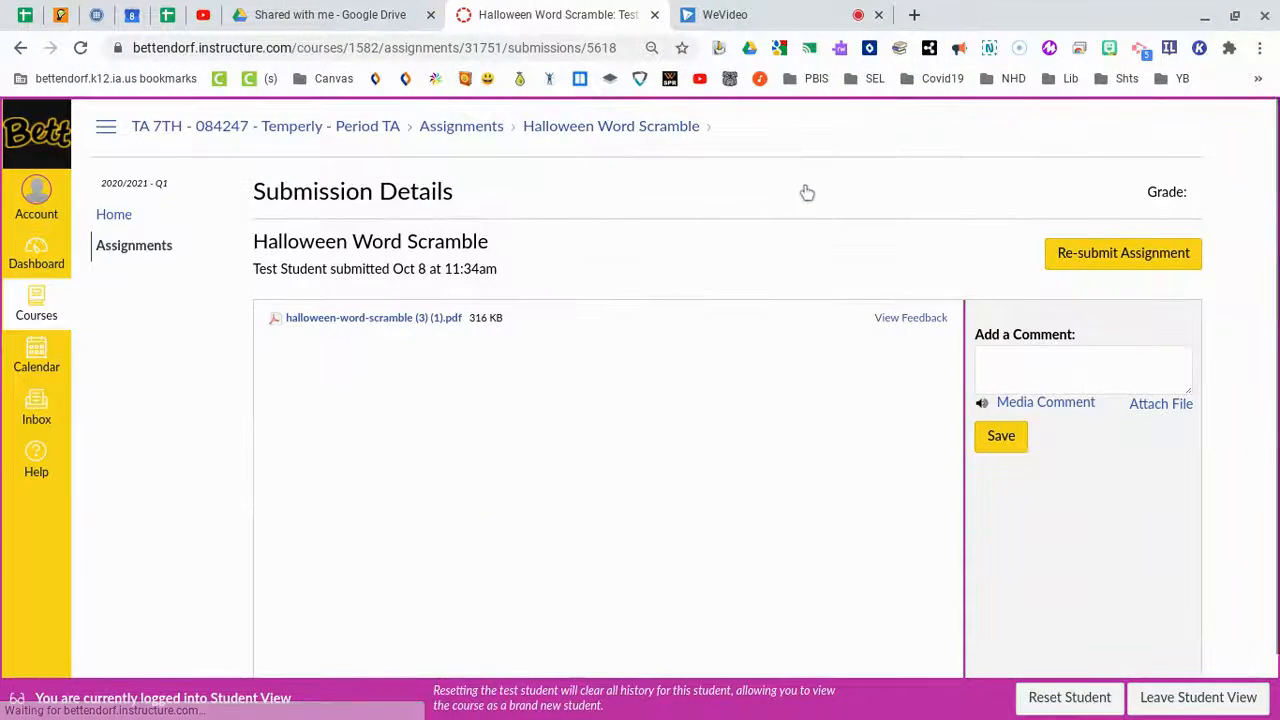
pyautogui.click(905, 318)
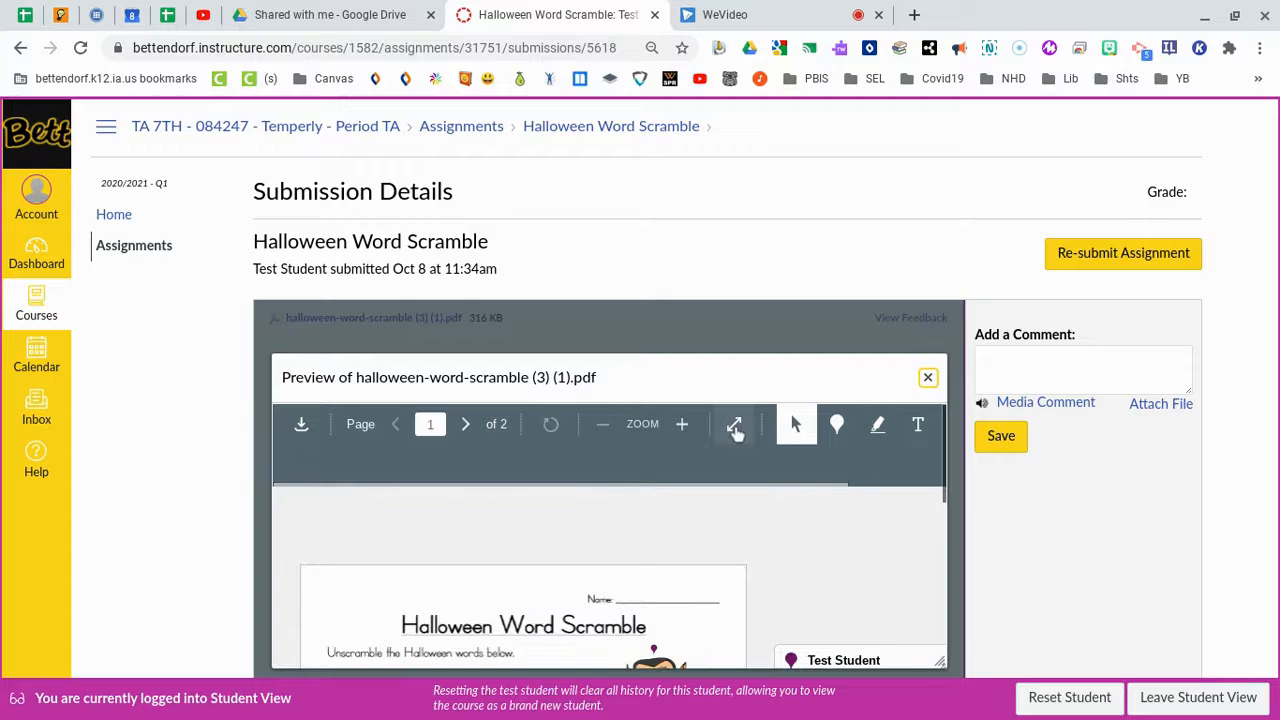
pyautogui.click(735, 427)
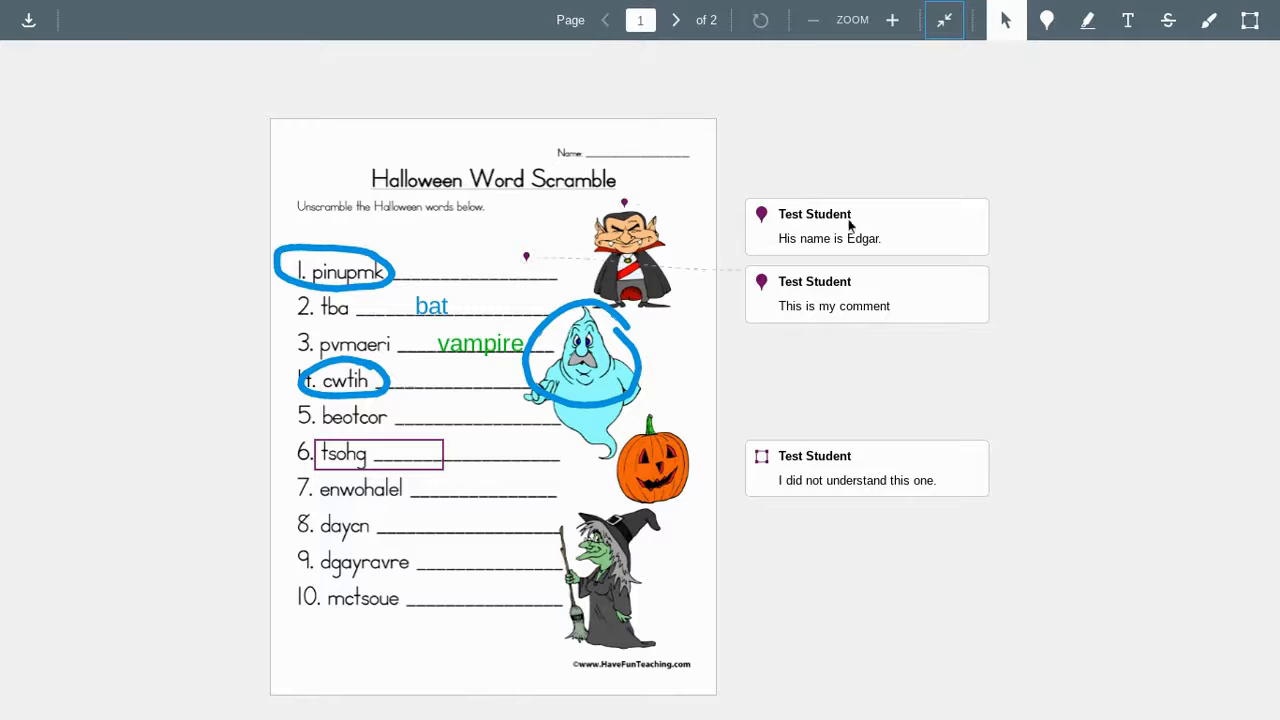
# Exit full screen and look through the annotated worksheet in the small preview.
pyautogui.click(948, 28)
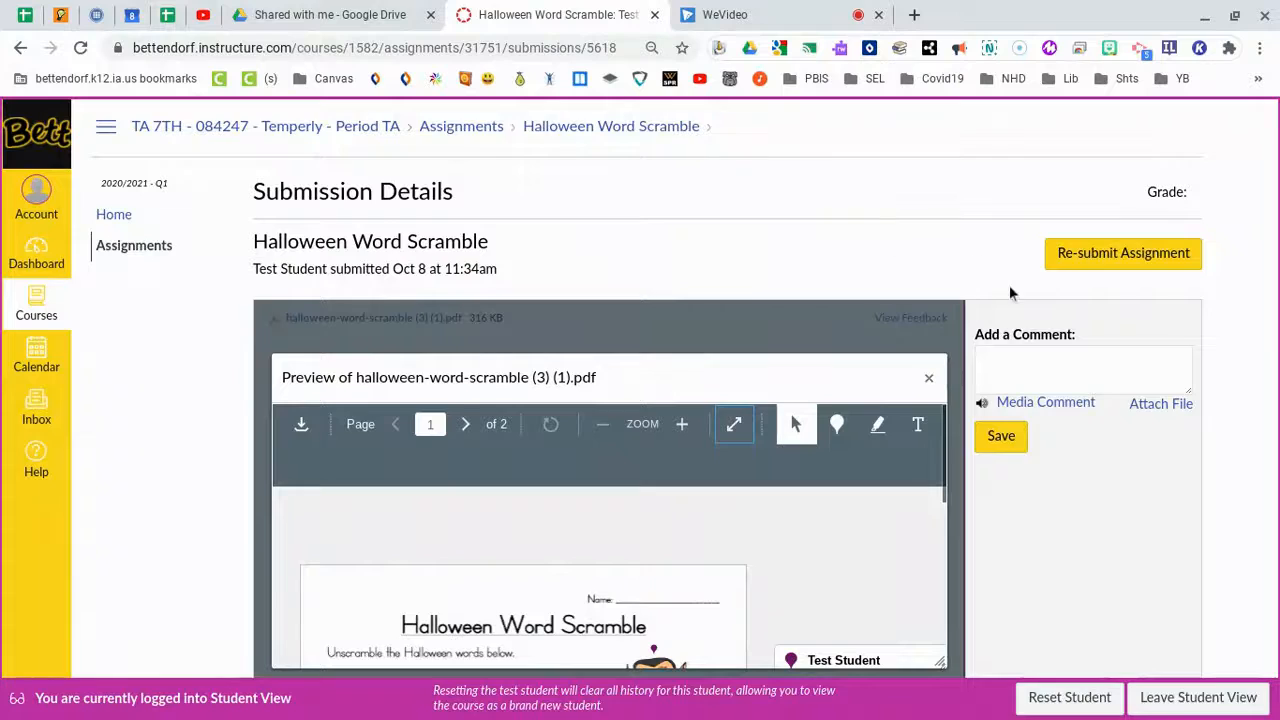
pyautogui.scroll(-1, 1011, 289)
pyautogui.scroll(-3, 660, 502)
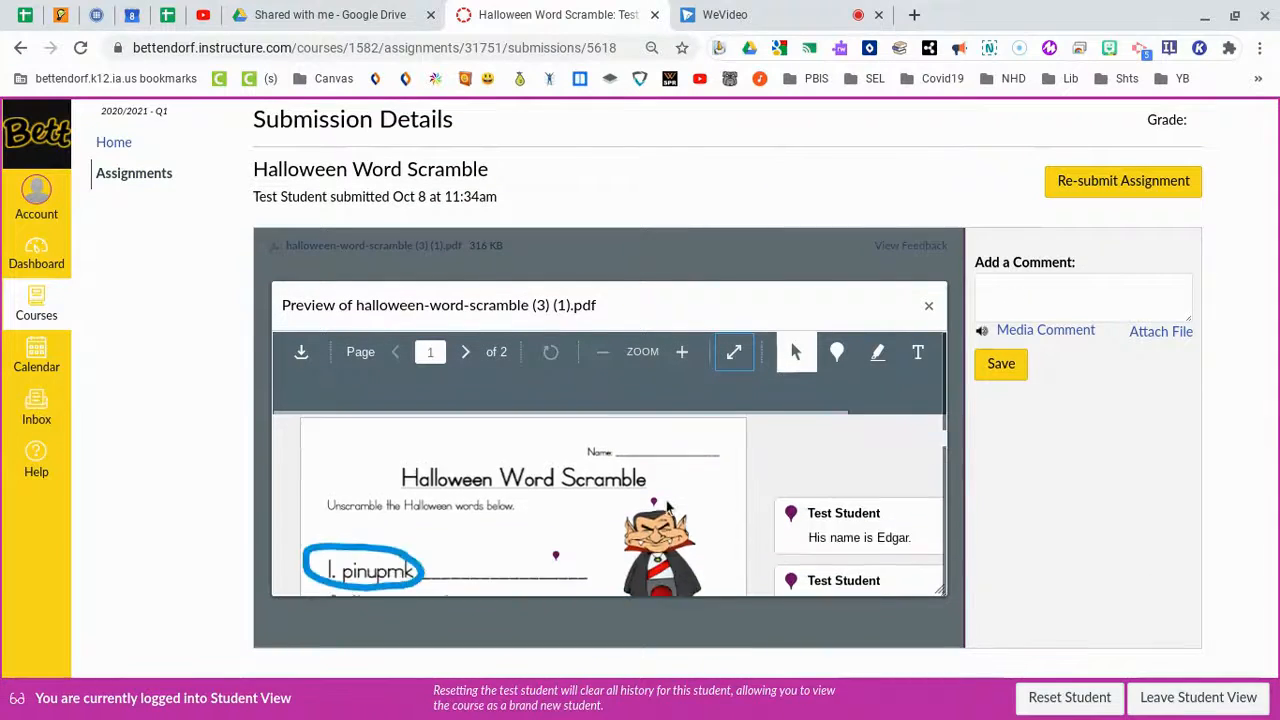